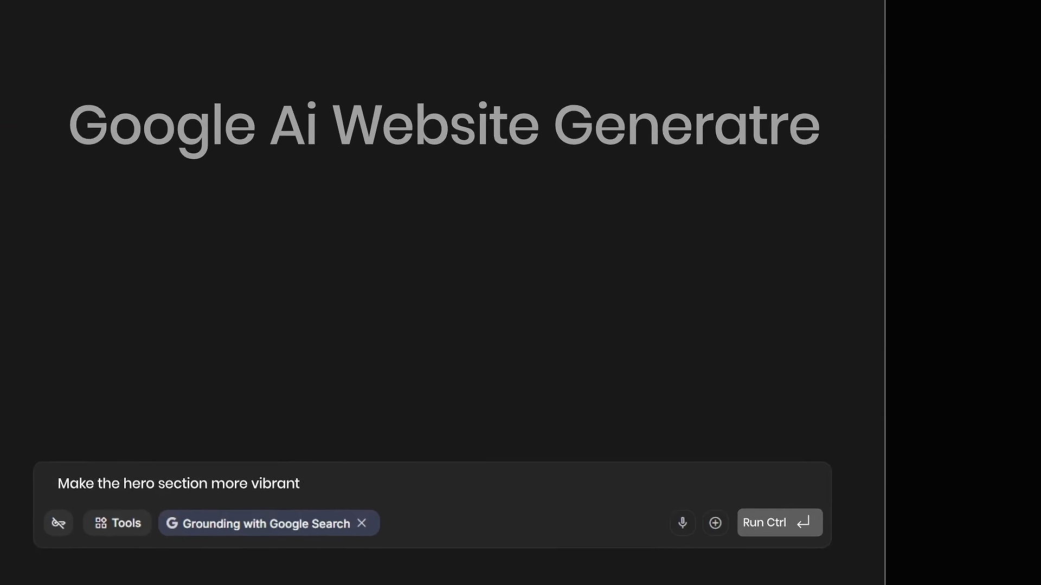
Complete the prompt so it reads 'Make the hero section more vibrant with purple color'
type("with purple color")
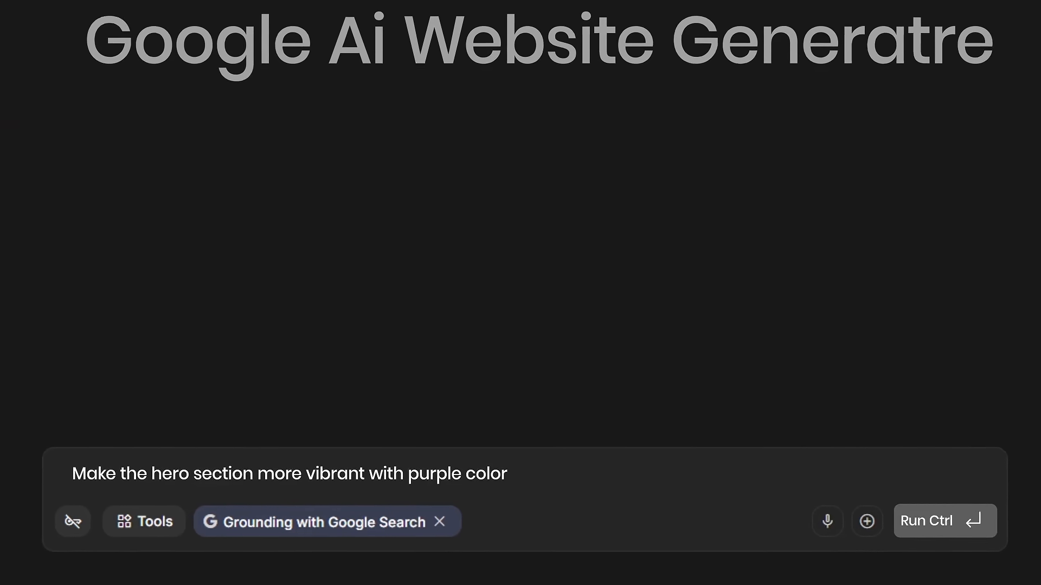
Run the purple vibrant-hero prompt to update the website
left_click(834, 523)
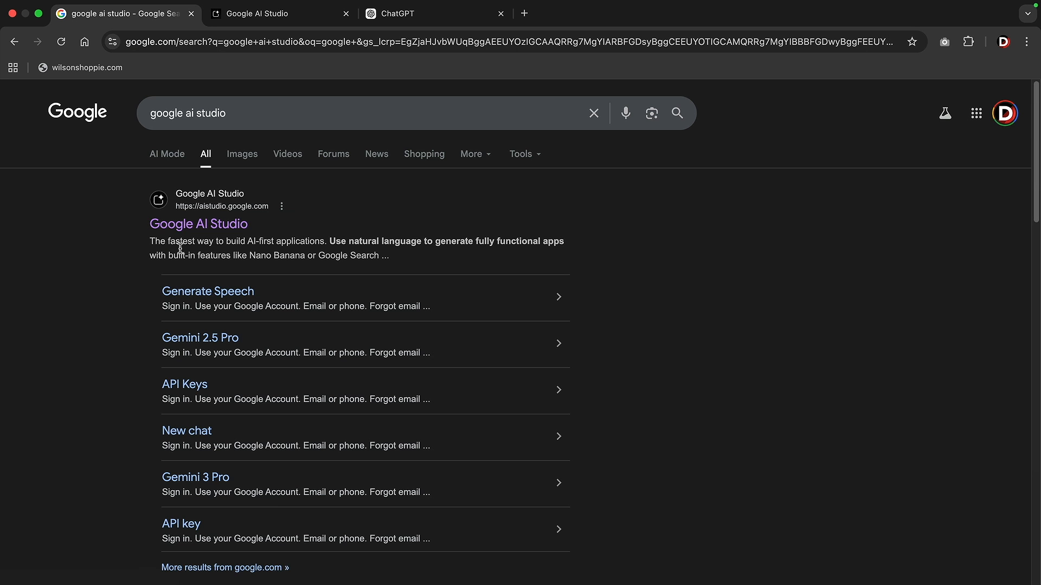
Close the Google results and go to AI Studio's Build page for a new app
key("super+w")
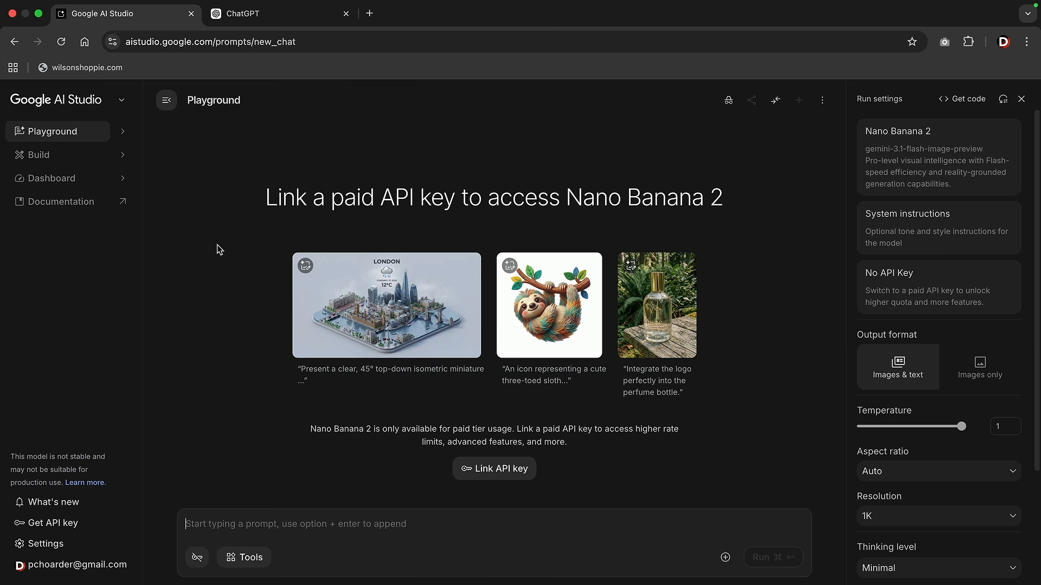
left_click(55, 155)
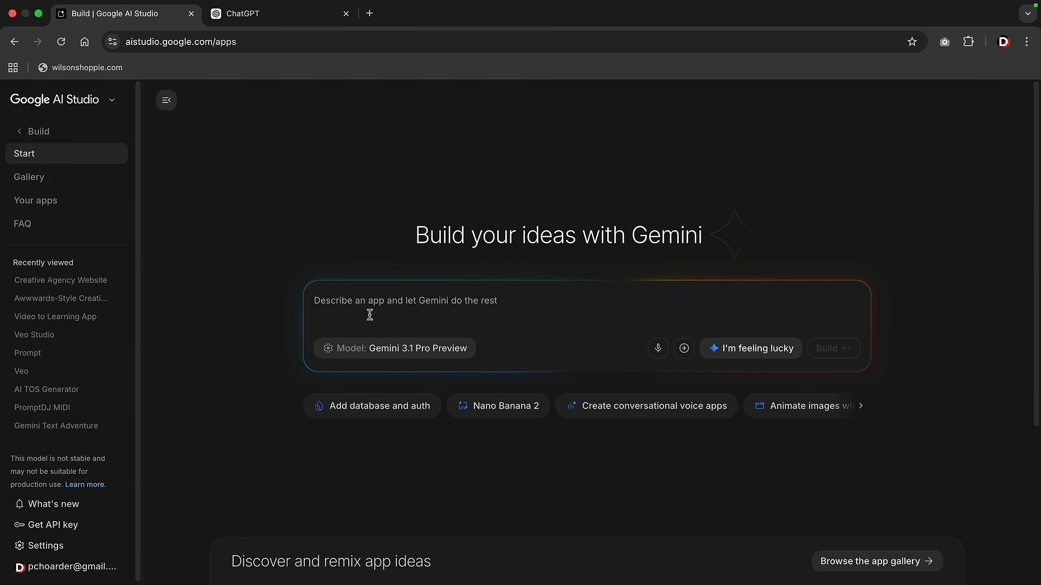
key("ctrl+Tab")
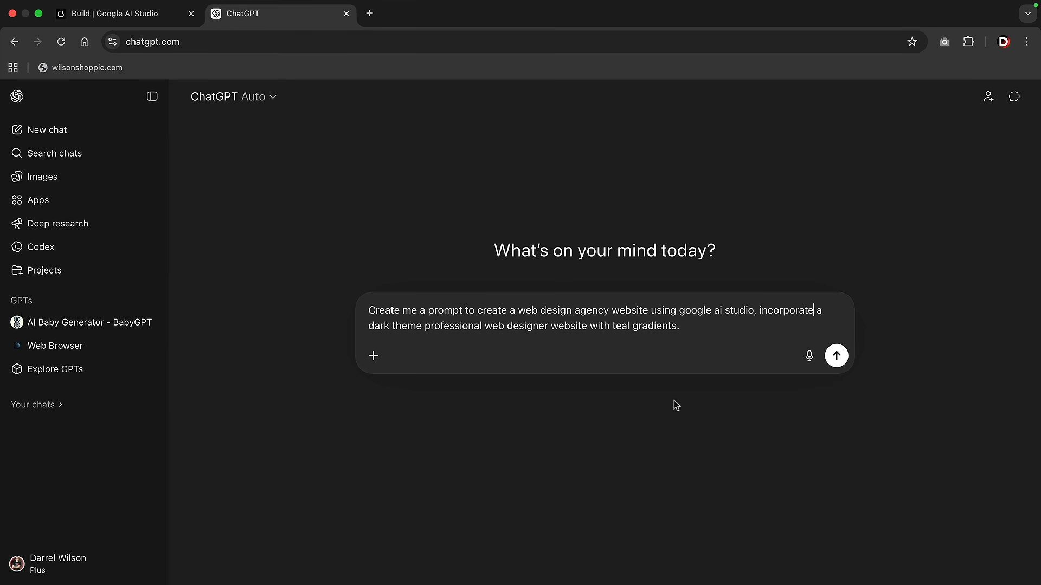
Get ChatGPT's 'Dark Teal Web Design Agency Website' prompt and copy it back to AI Studio
left_click(837, 359)
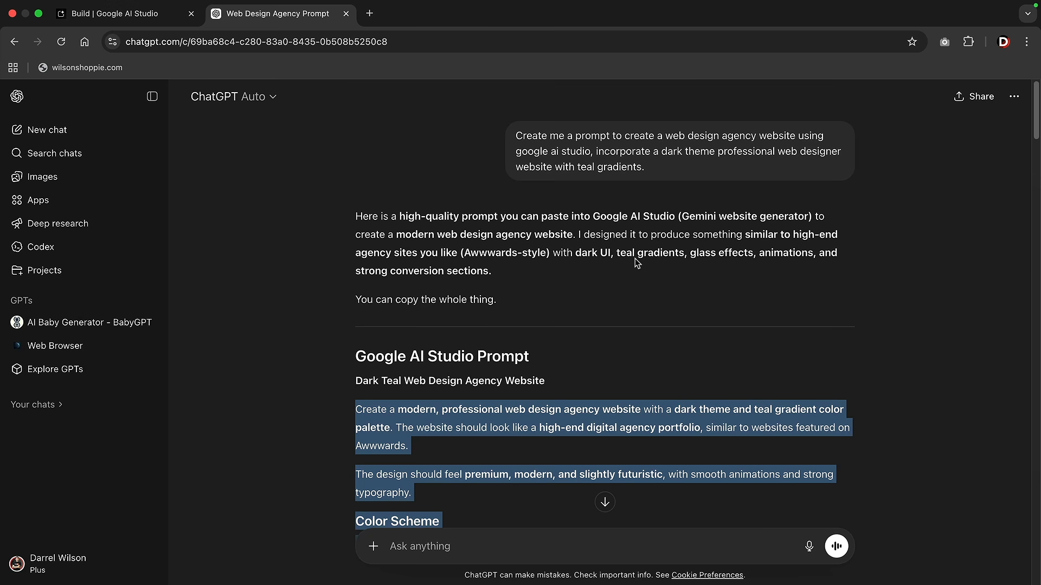
scroll(636, 263, "down", 3)
right_click(600, 281)
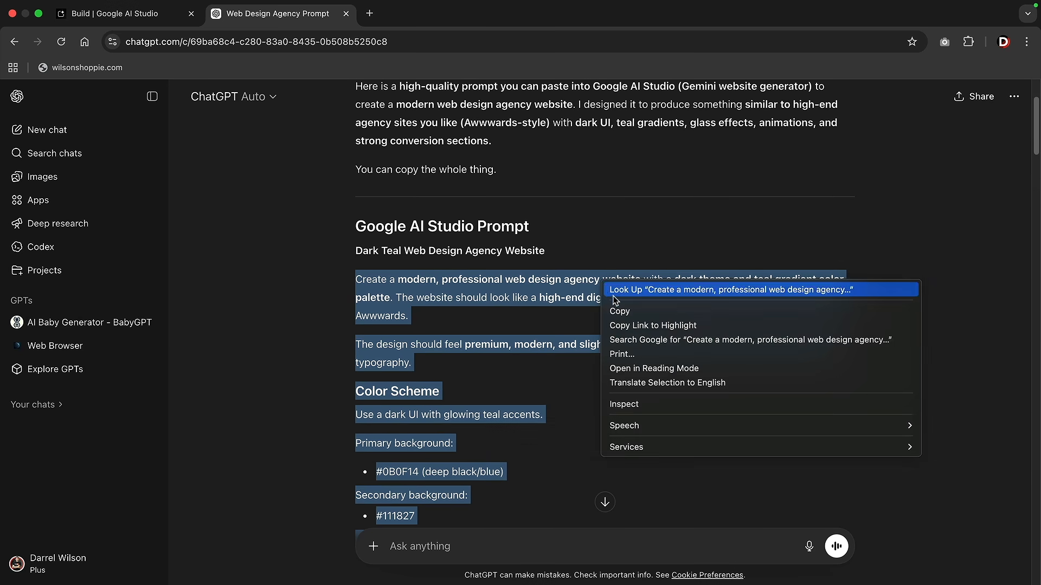
left_click(618, 310)
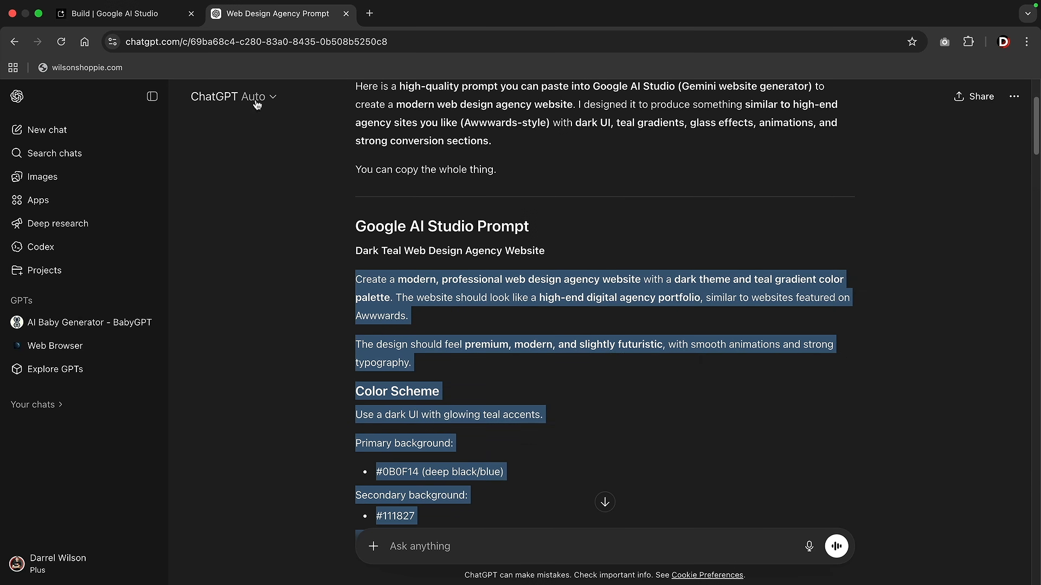
left_click(156, 21)
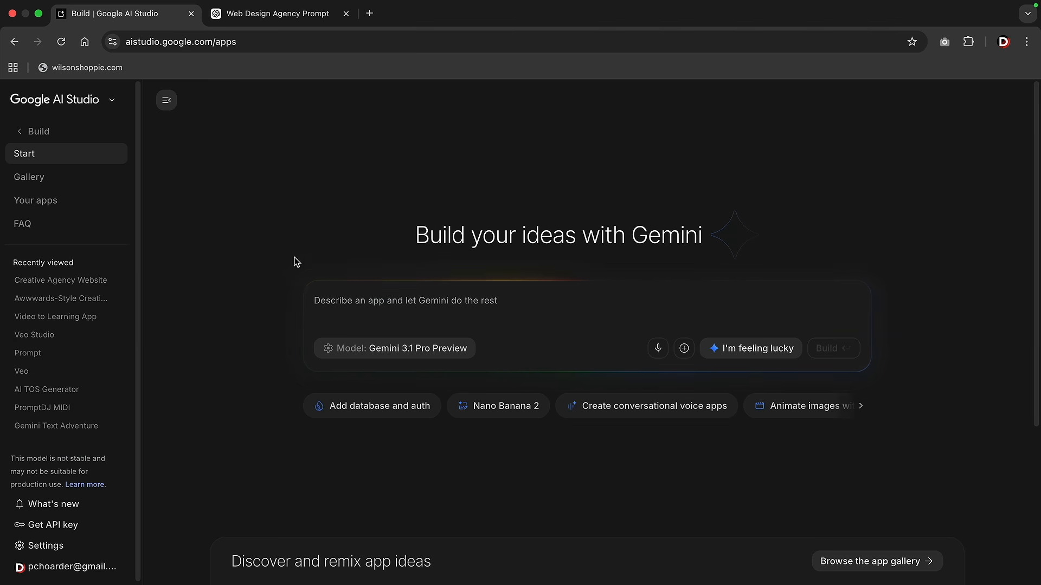
Paste the agency-website prompt, keep Next.js as the framework, and build the app
right_click(362, 303)
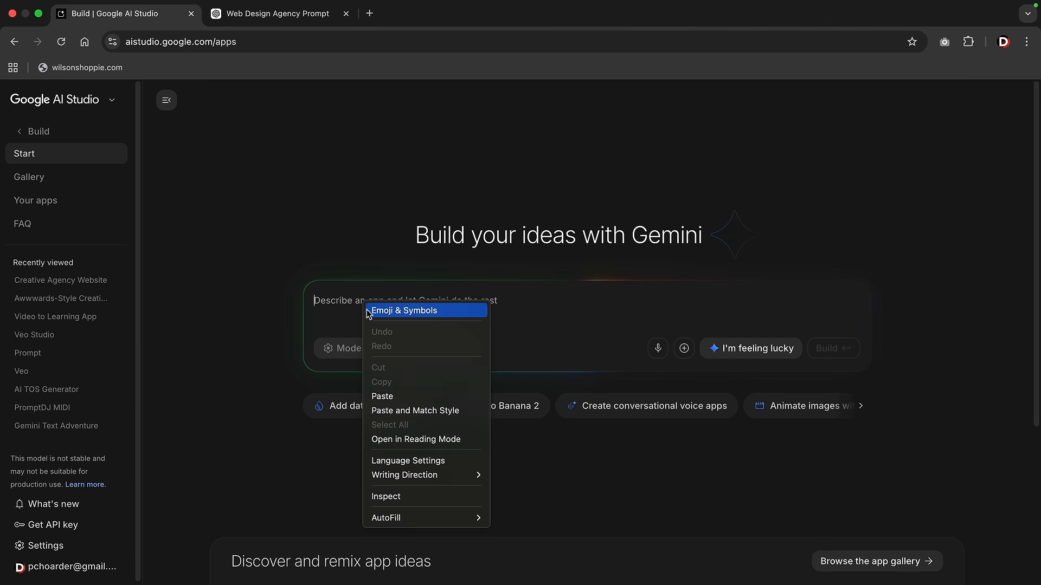
left_click(379, 396)
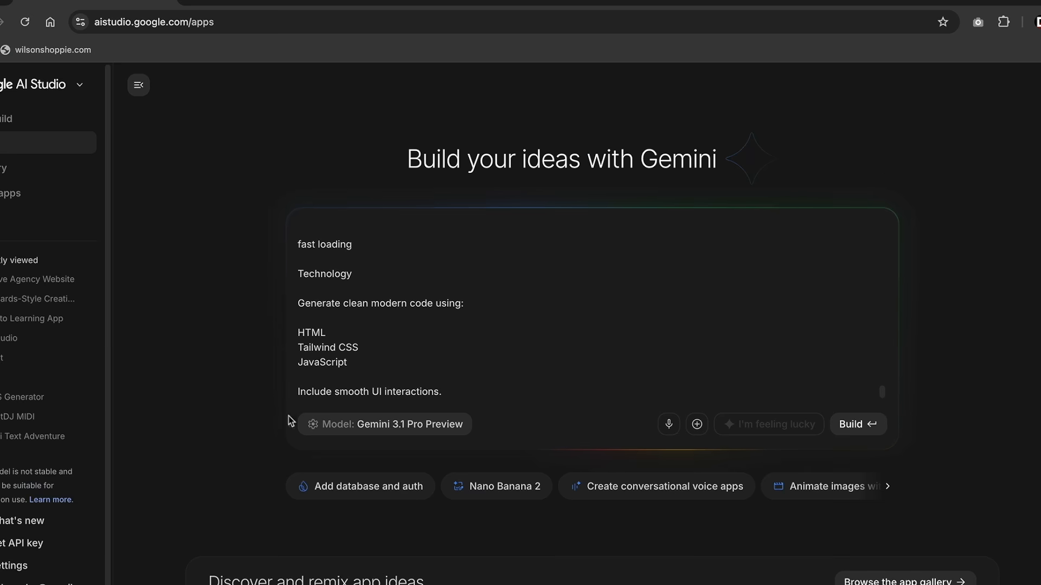
left_click(326, 427)
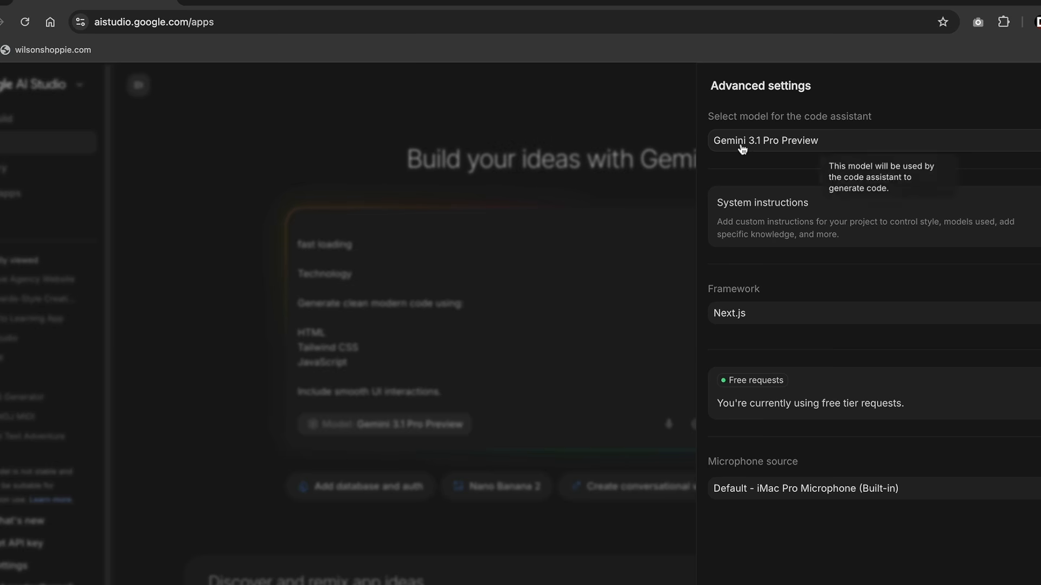
left_click(763, 313)
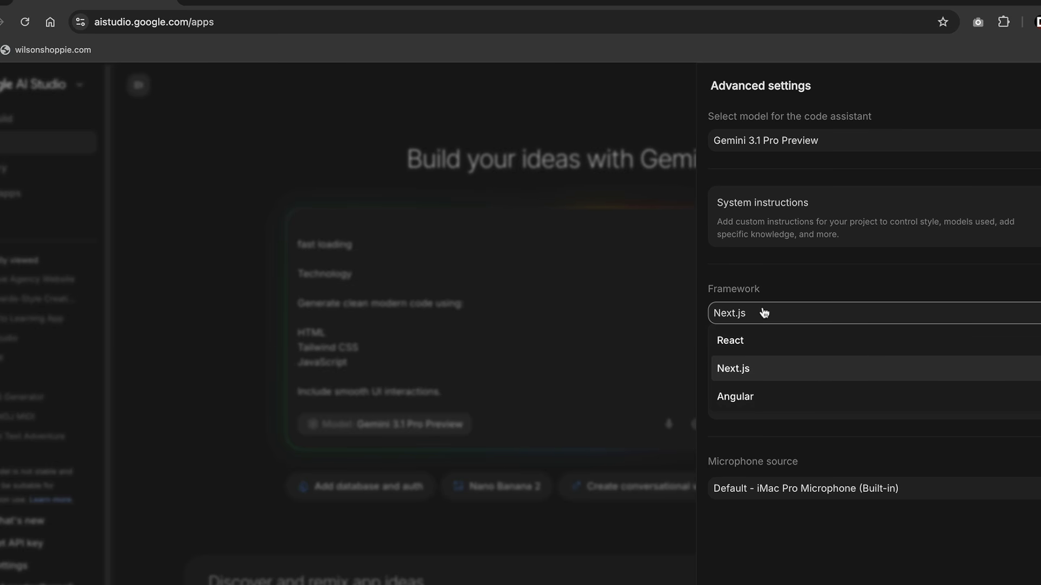
left_click(758, 373)
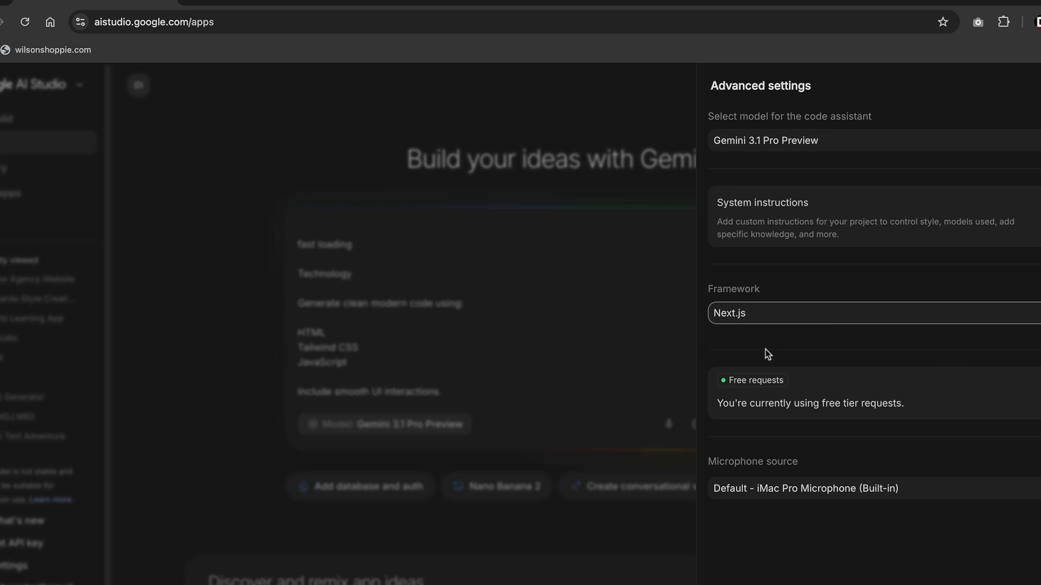
left_click(669, 337)
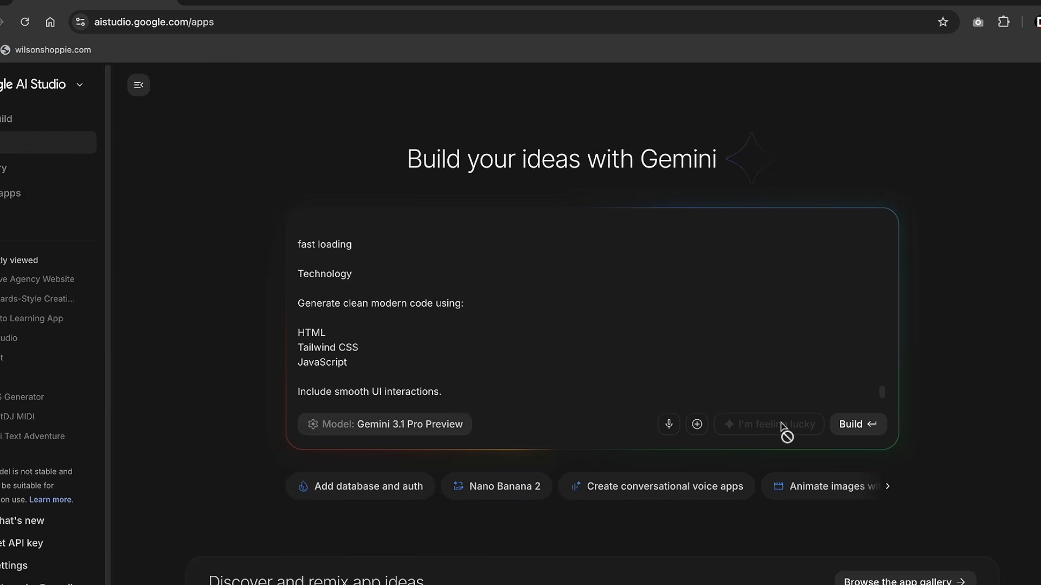
left_click(858, 424)
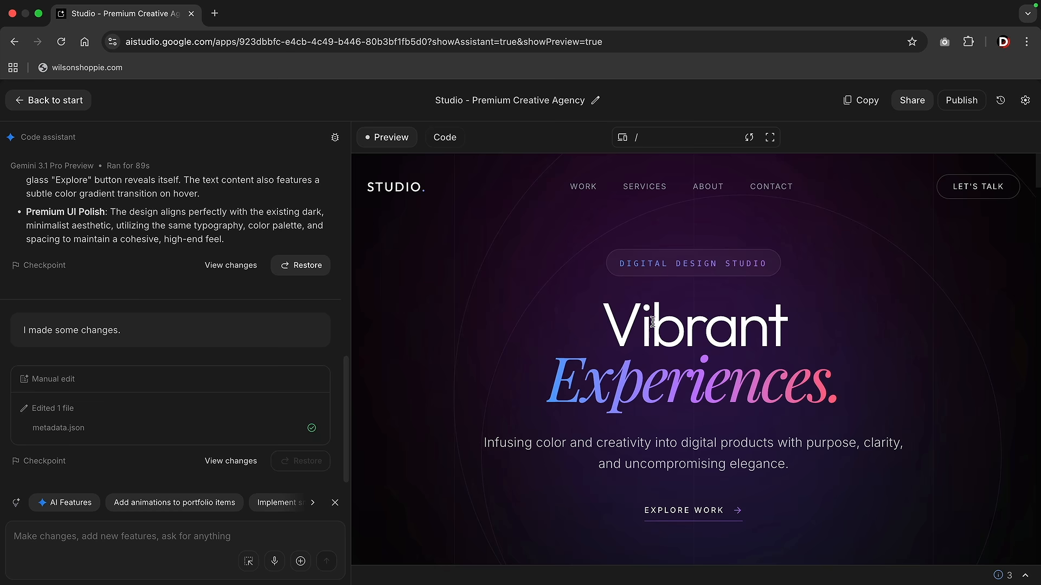
Leave the app name unchanged and bring up the Sync to GitHub section of Settings
left_click(595, 101)
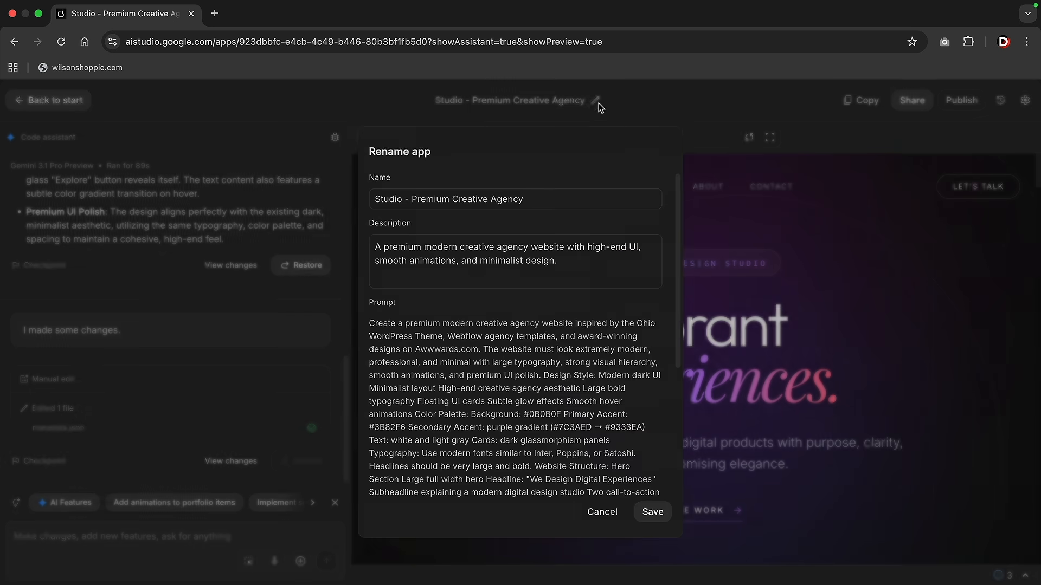
left_click(602, 512)
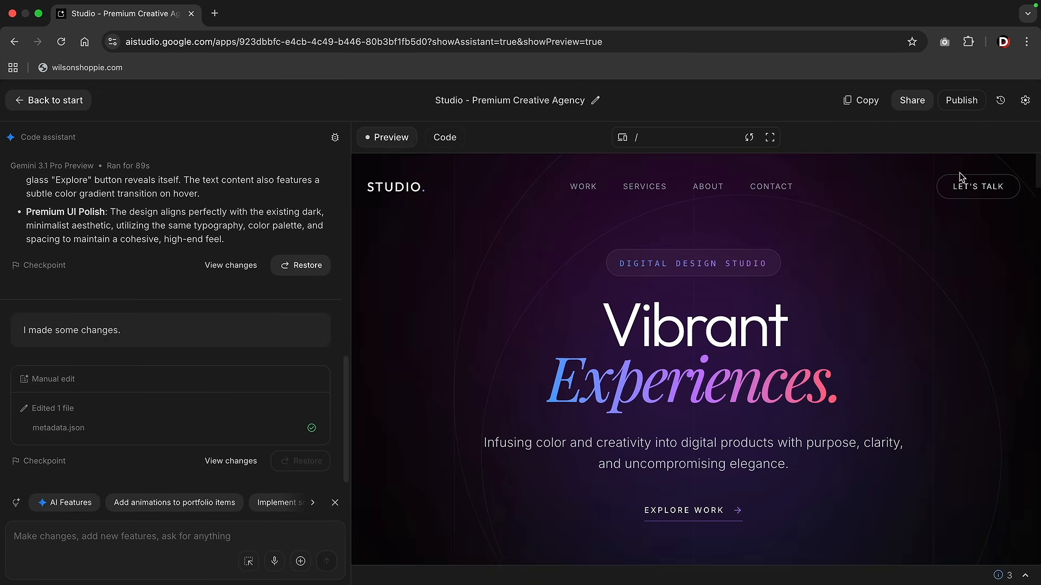
left_click(1025, 101)
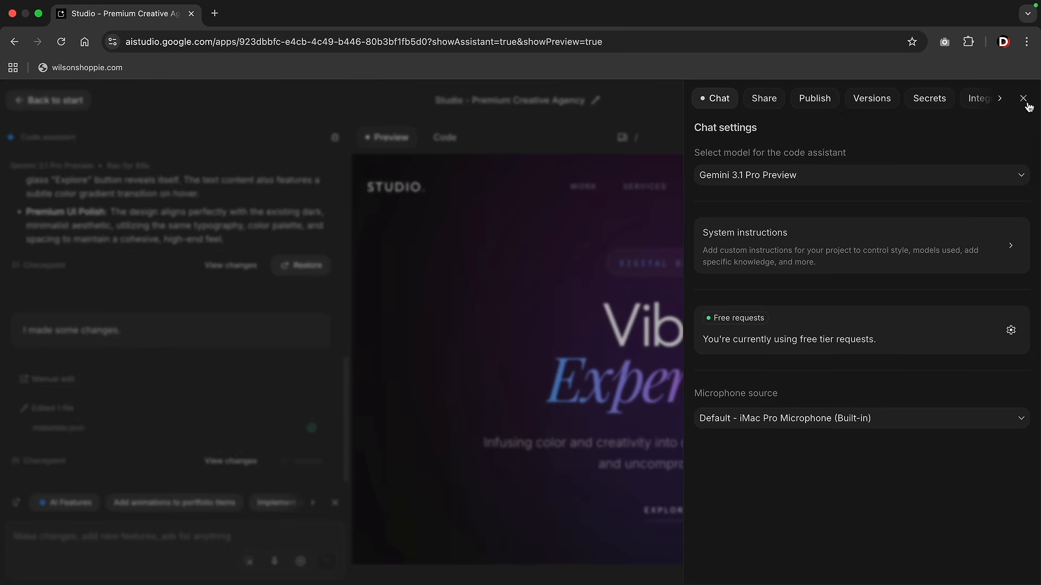
left_click(1001, 100)
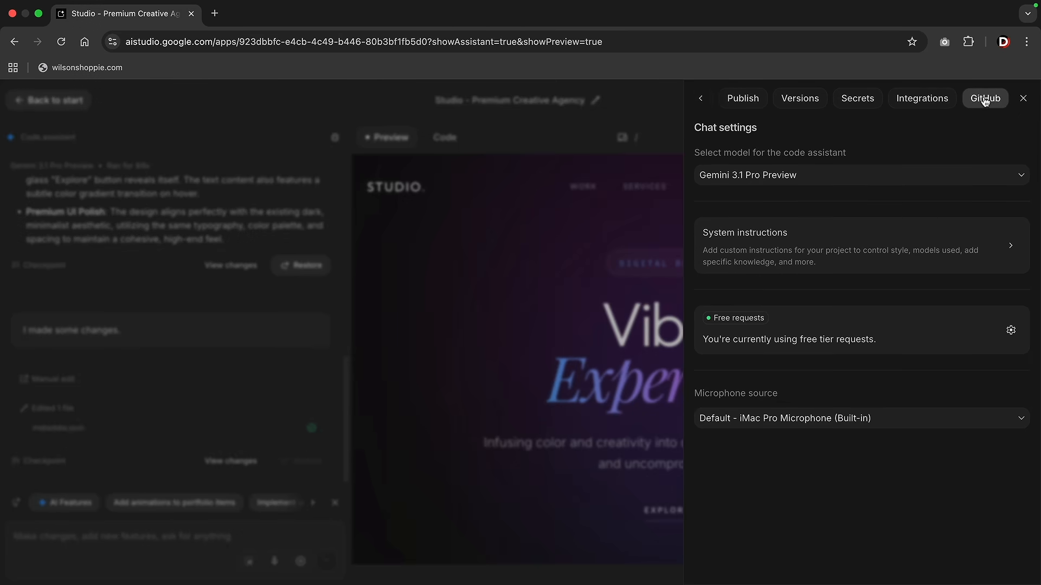
left_click(985, 100)
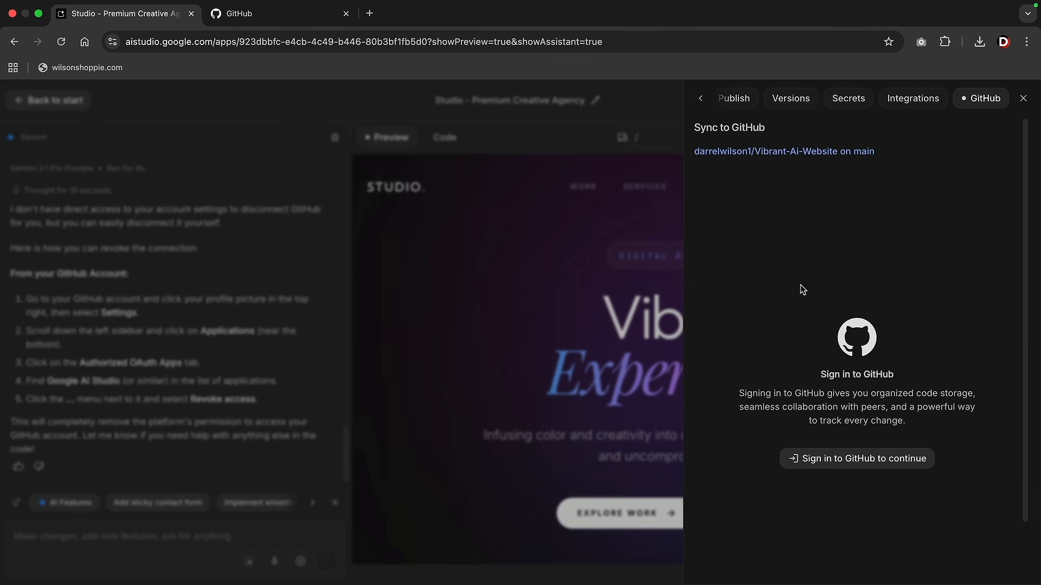
Install and authorize Google AI Studio on the personal GitHub account for all repositories
left_click(292, 15)
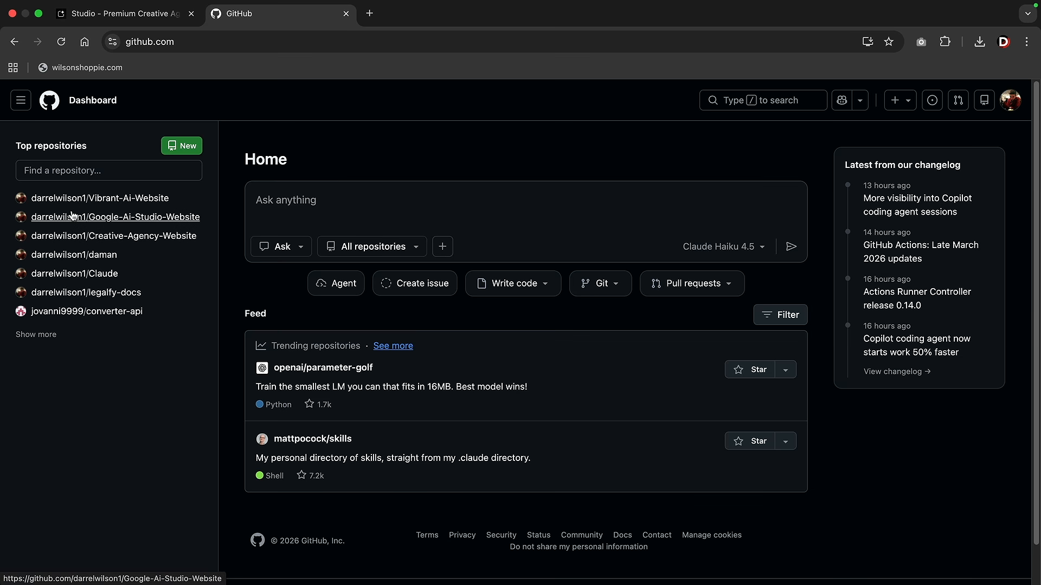
left_click(125, 14)
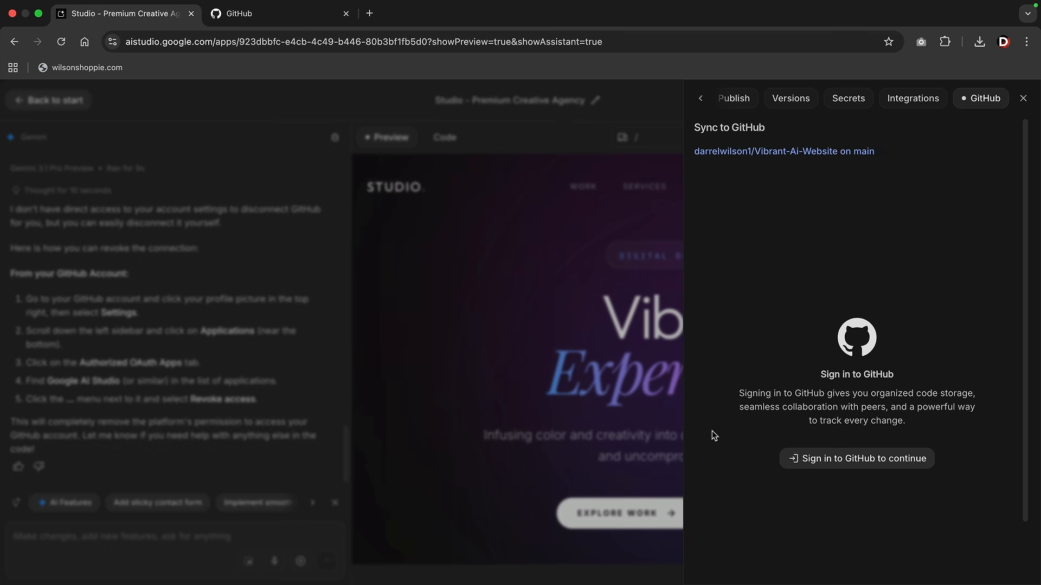
left_click(849, 460)
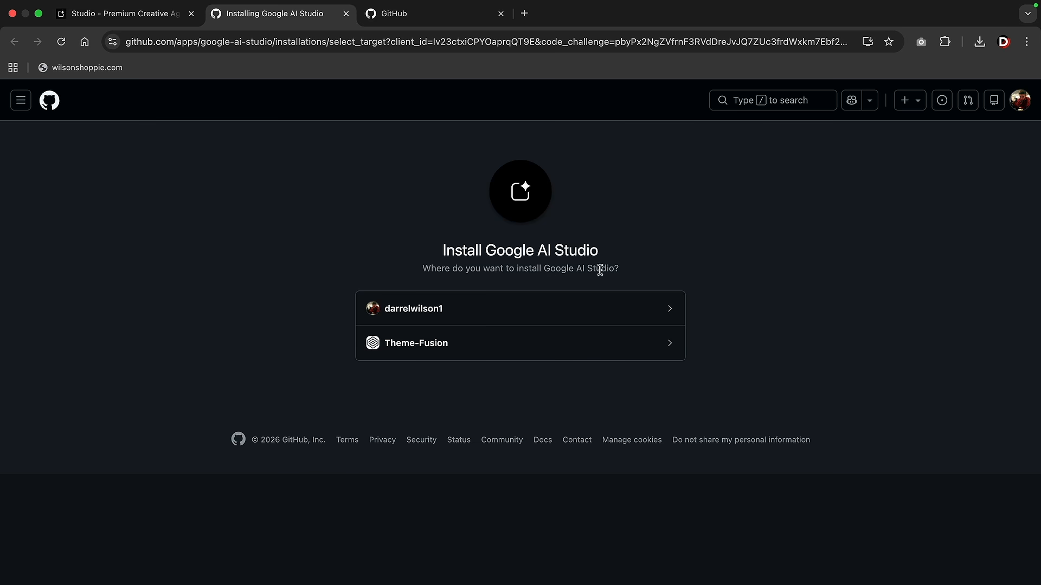
left_click(461, 310)
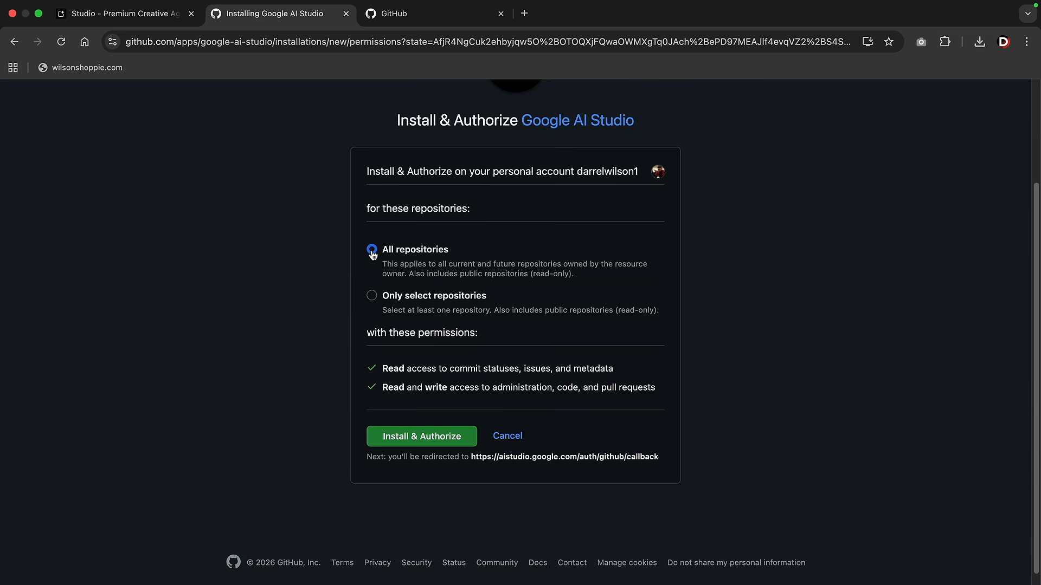
left_click(426, 436)
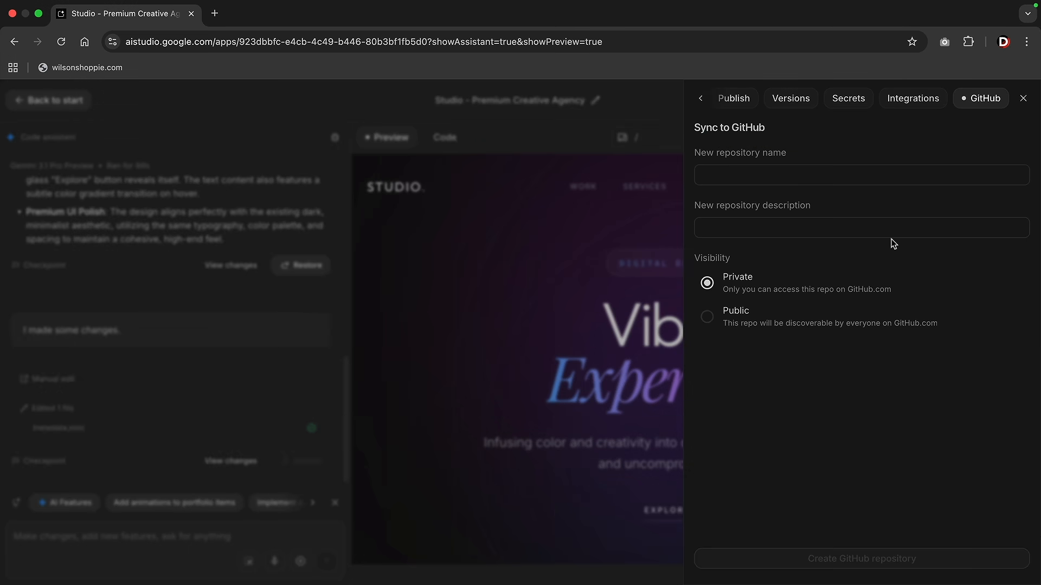
Create the 'Vibrant Ai Website' repository, described 'Gemini Ai Website', and commit all changes
left_click(762, 178)
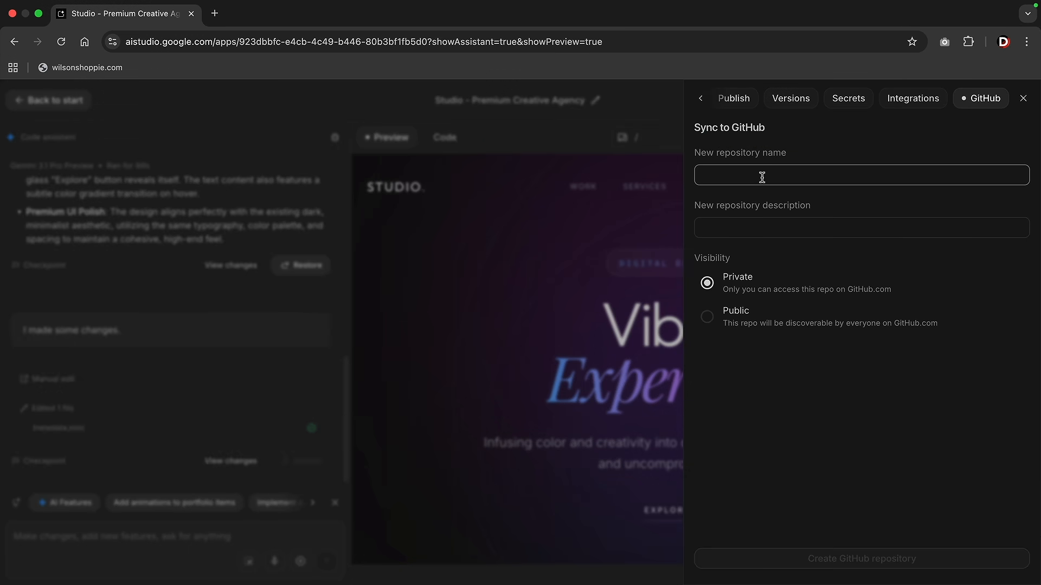
type("Vibrant Ai Website")
left_click(776, 228)
type("Gemini Ai Website")
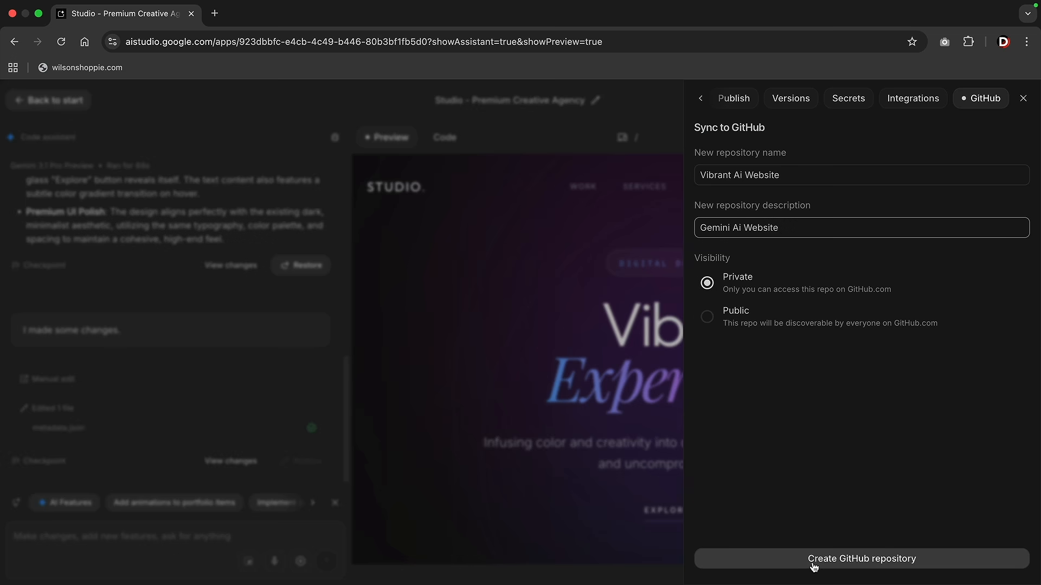
left_click(813, 562)
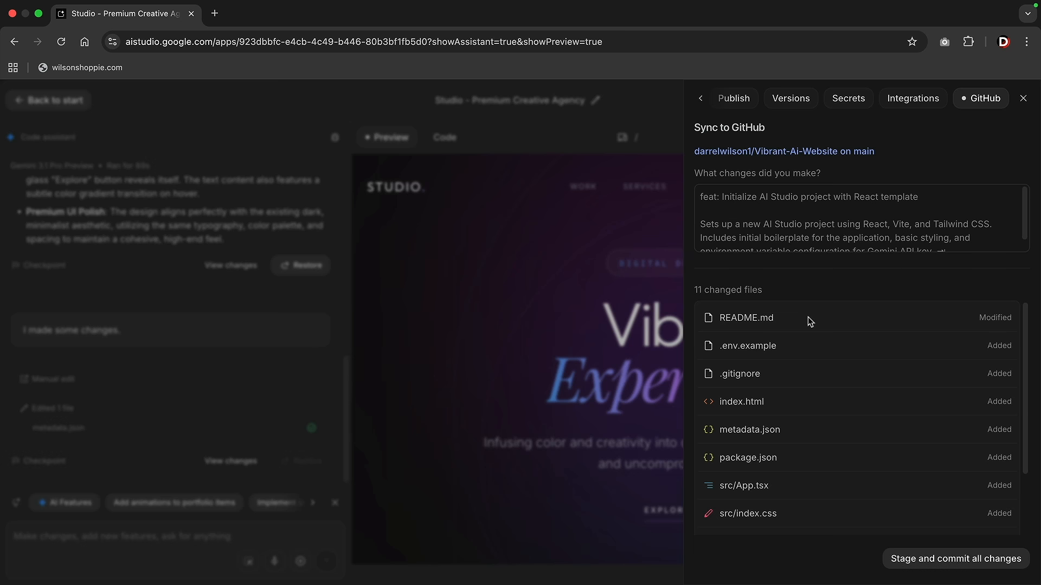
left_click(923, 565)
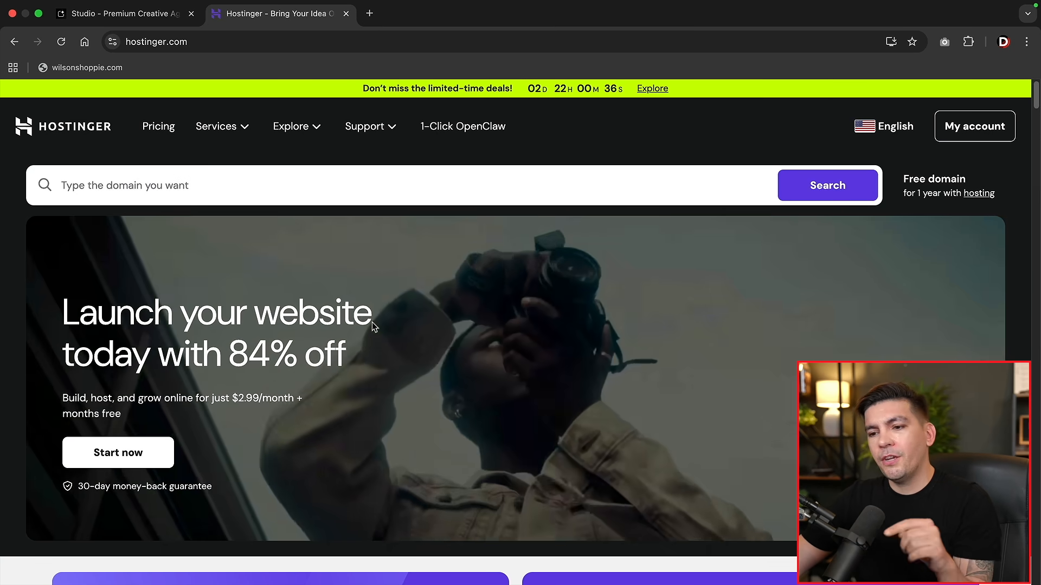
Compare Hostinger's Premium, Business, Unlimited and Cloud Startup plans, checking which support Node.js
scroll(204, 446, "down", 5)
left_click(203, 445)
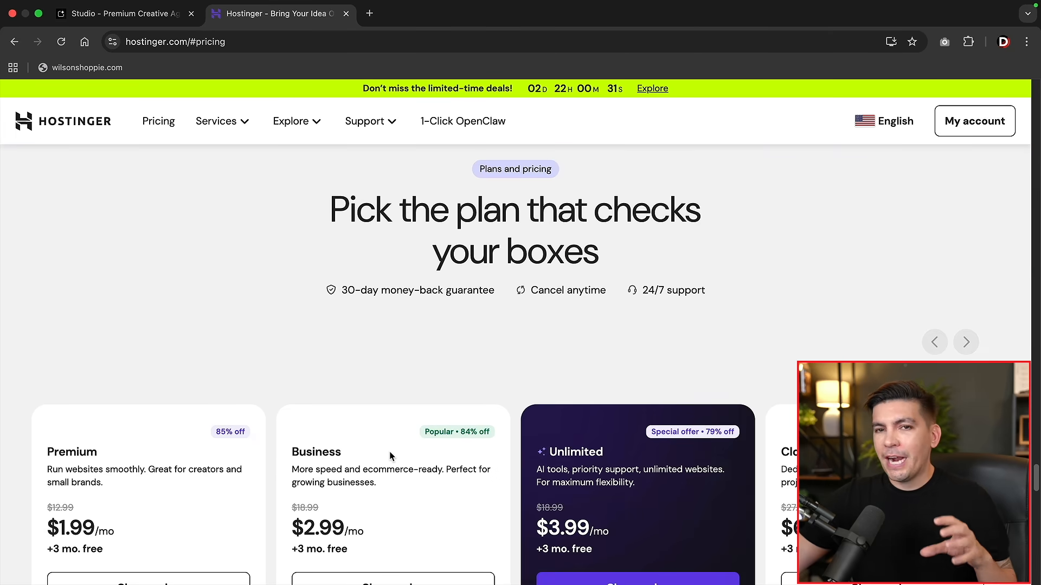
scroll(395, 456, "down", 3)
scroll(417, 458, "down", 3)
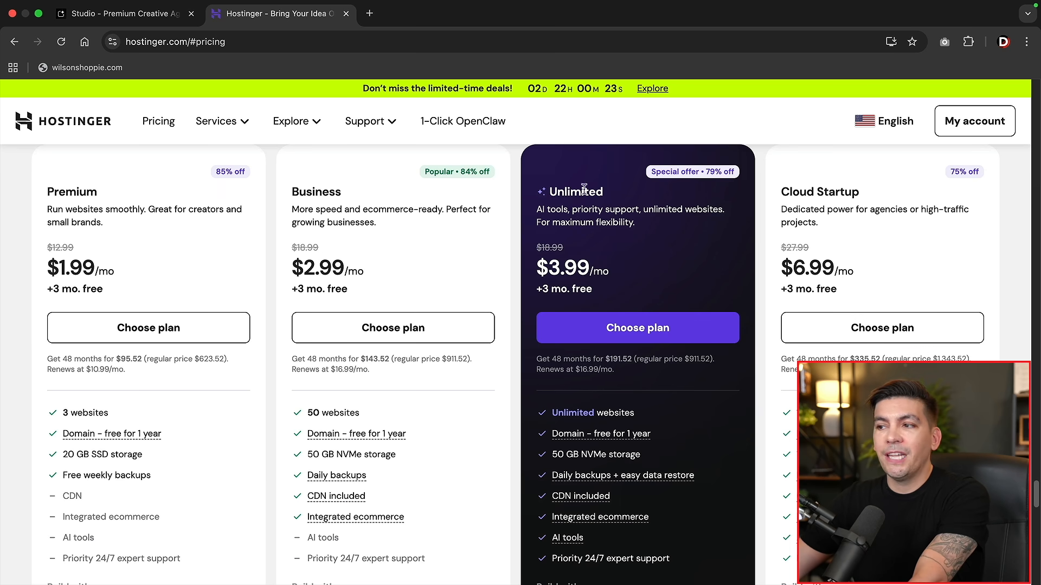
scroll(620, 293, "down", 5)
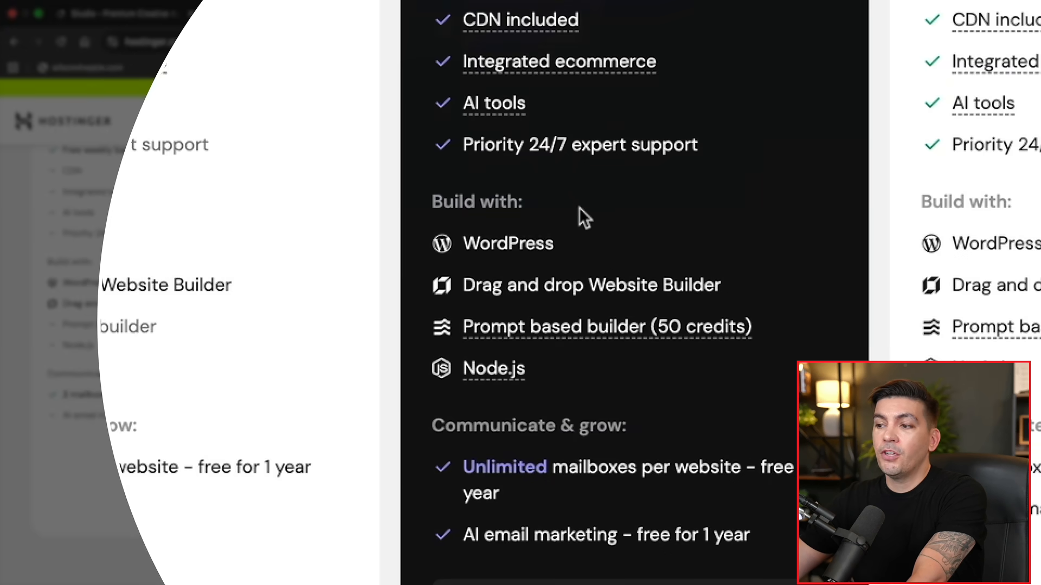
mouse_move(502, 378)
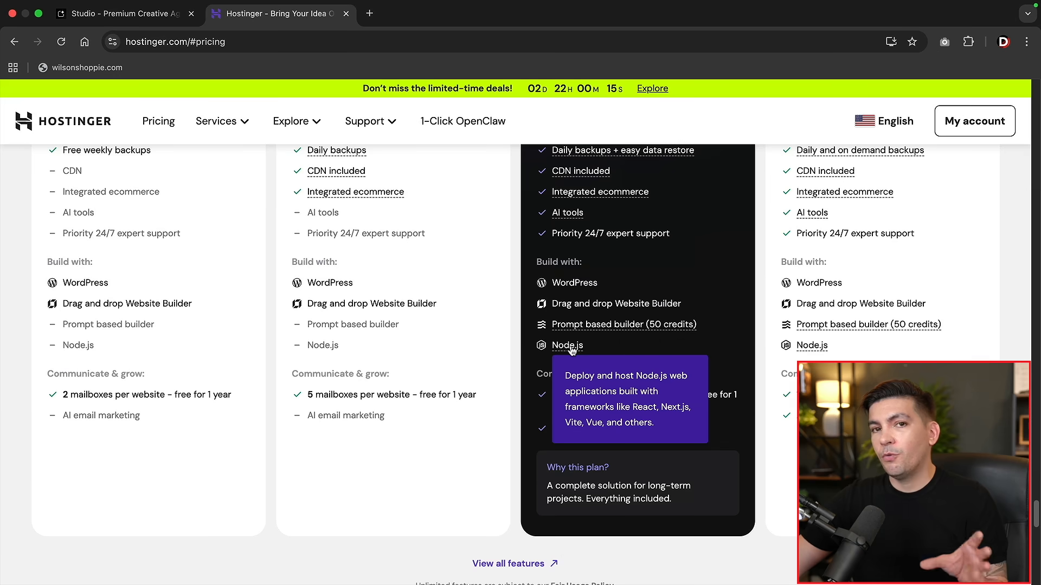
scroll(558, 282, "up", 6)
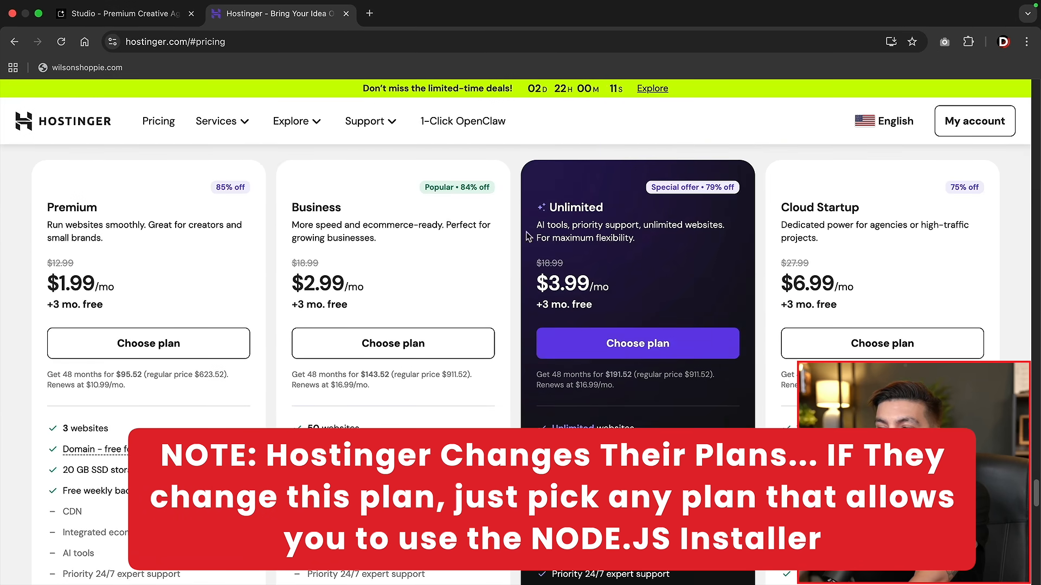
Add Unlimited hosting for 12 months, apply the 10% coupon code for $63.44, and continue
left_click(558, 343)
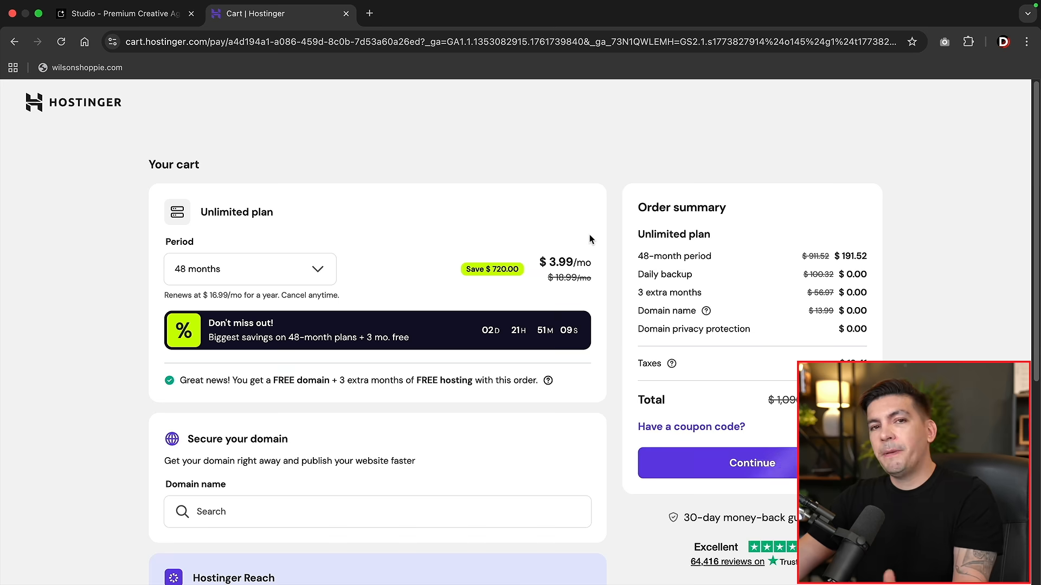
left_click(319, 271)
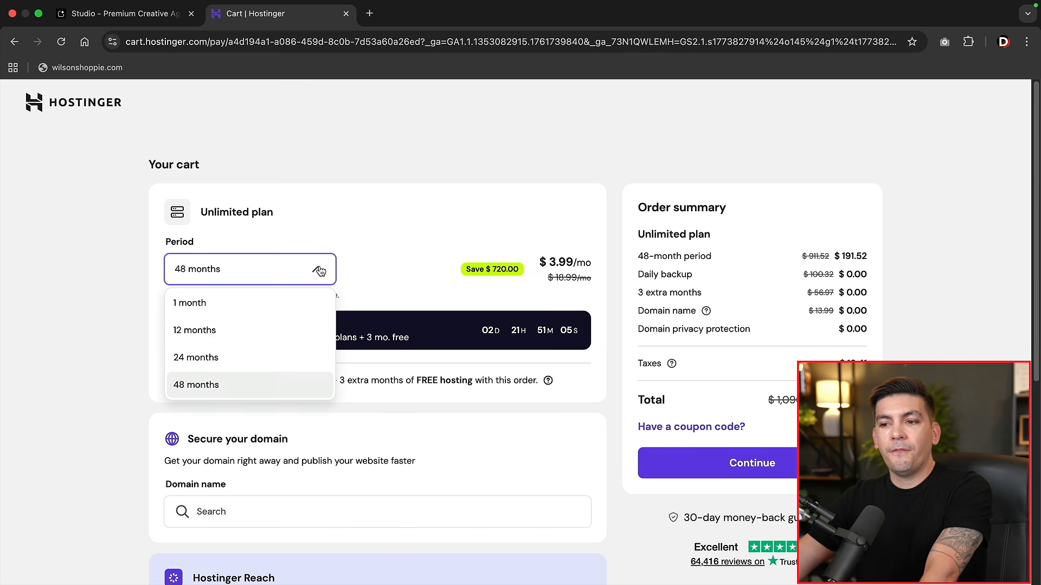
left_click(235, 334)
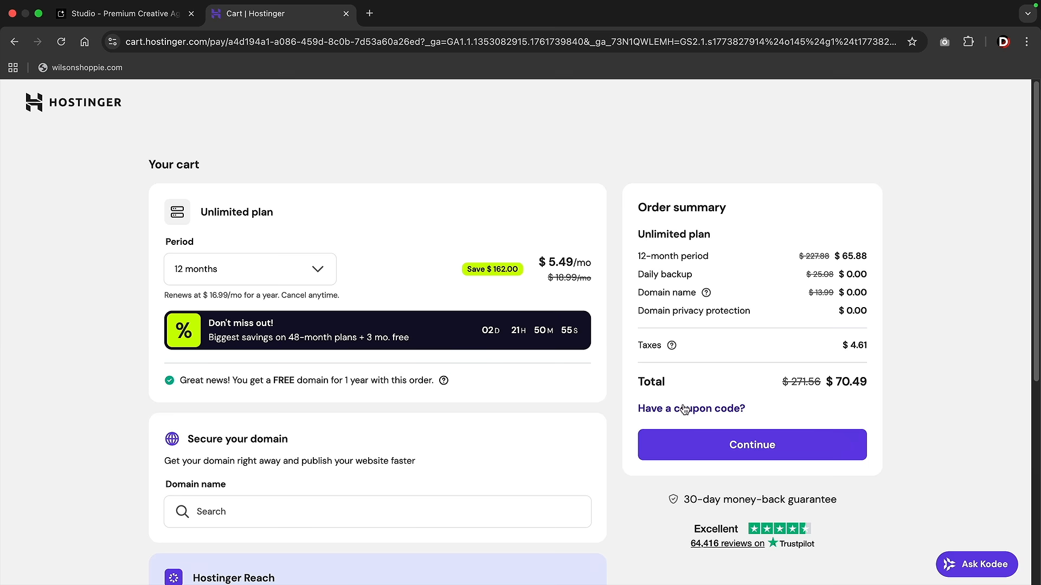
left_click(705, 410)
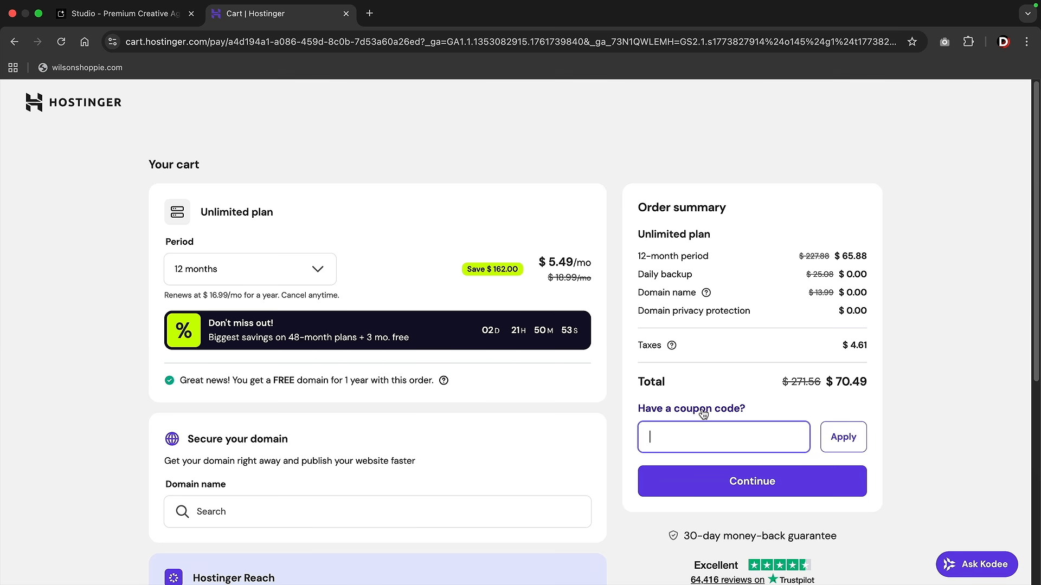
scroll(710, 390, "down", 2)
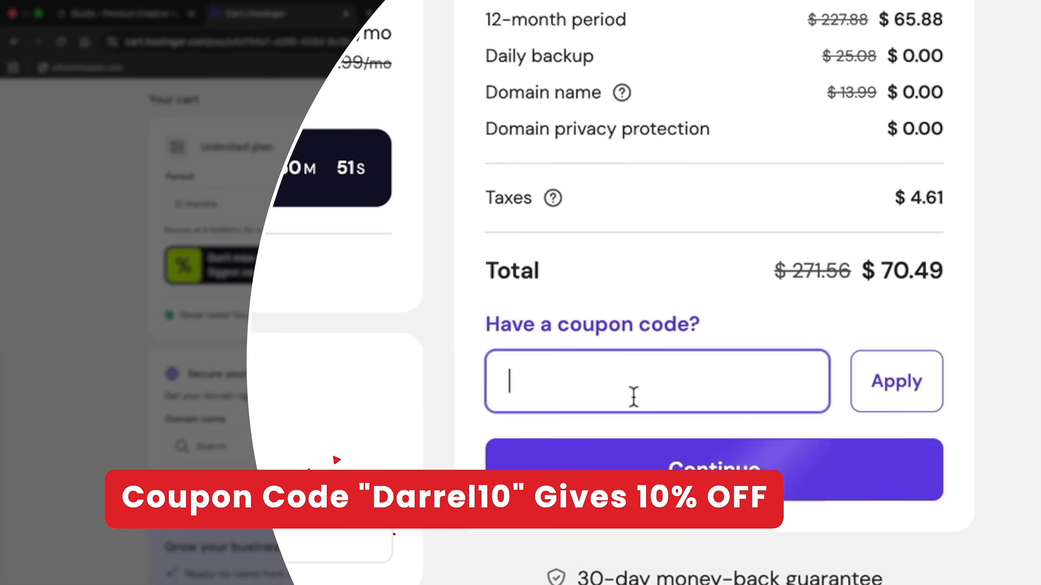
type("DARREL10")
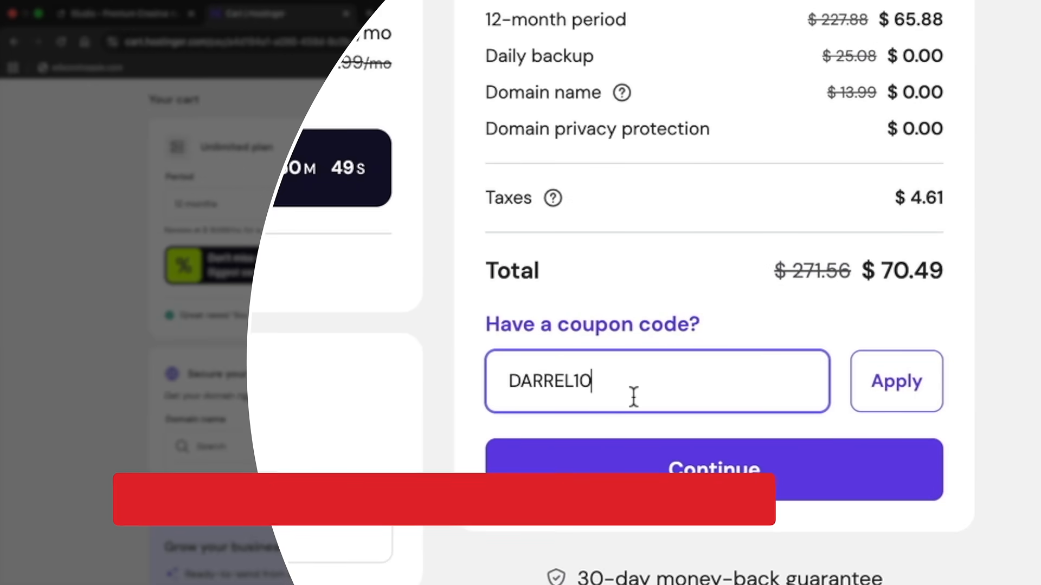
left_click(916, 392)
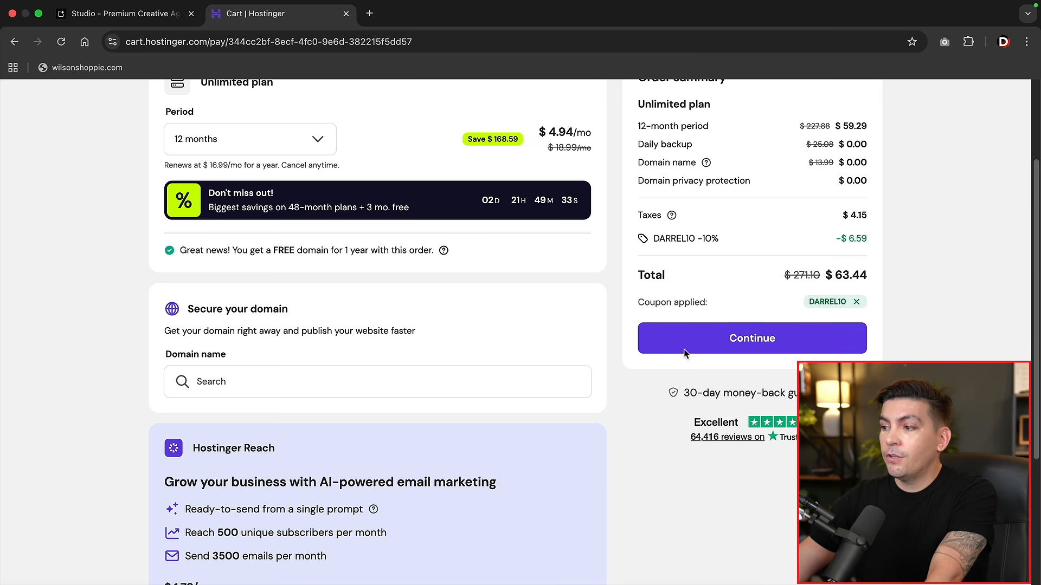
left_click(704, 343)
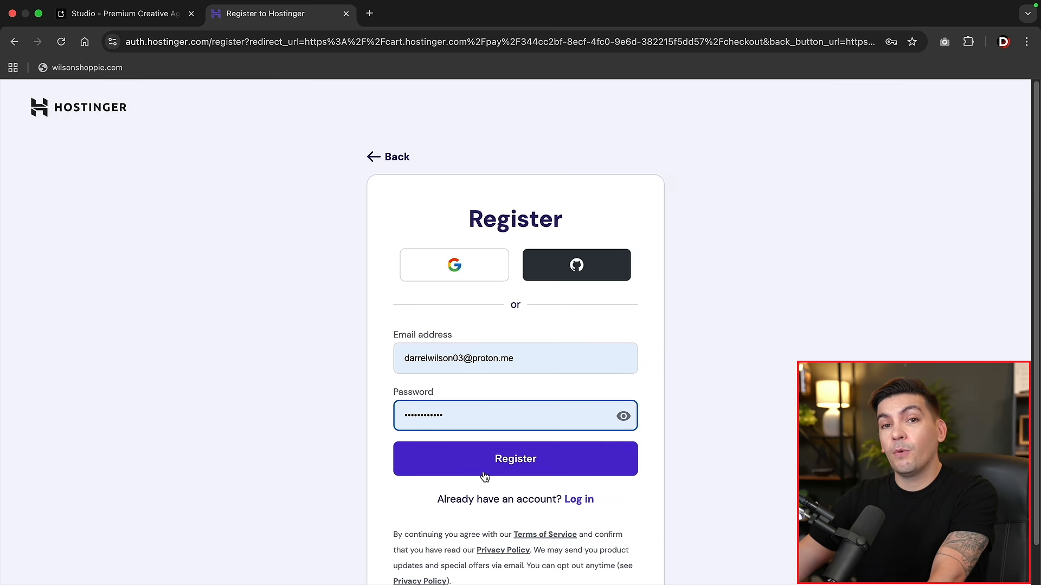
Register a Hostinger account, pay for the Unlimited plan with the billing address, and start website setup
left_click(504, 474)
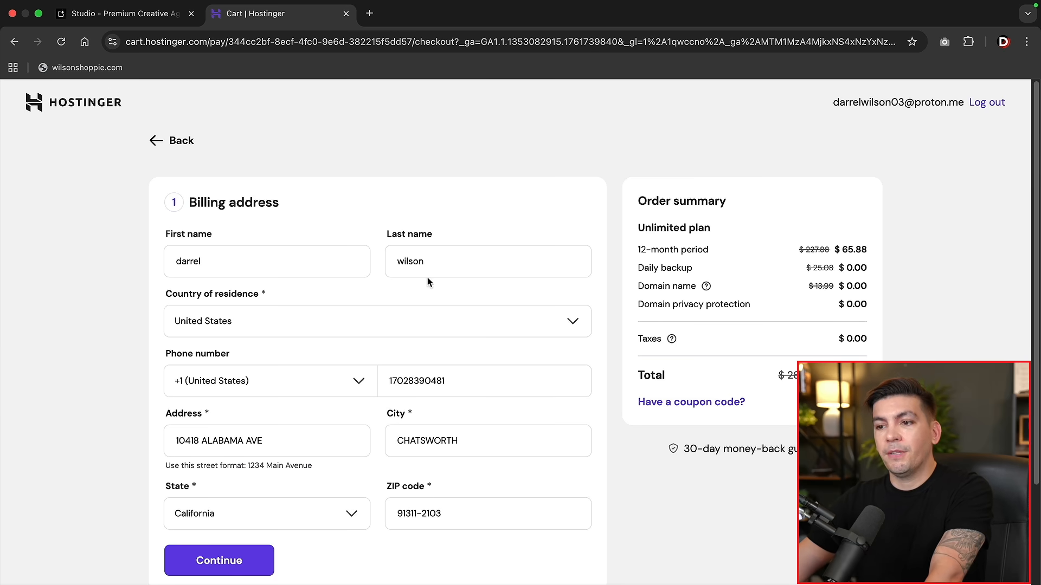
left_click(215, 559)
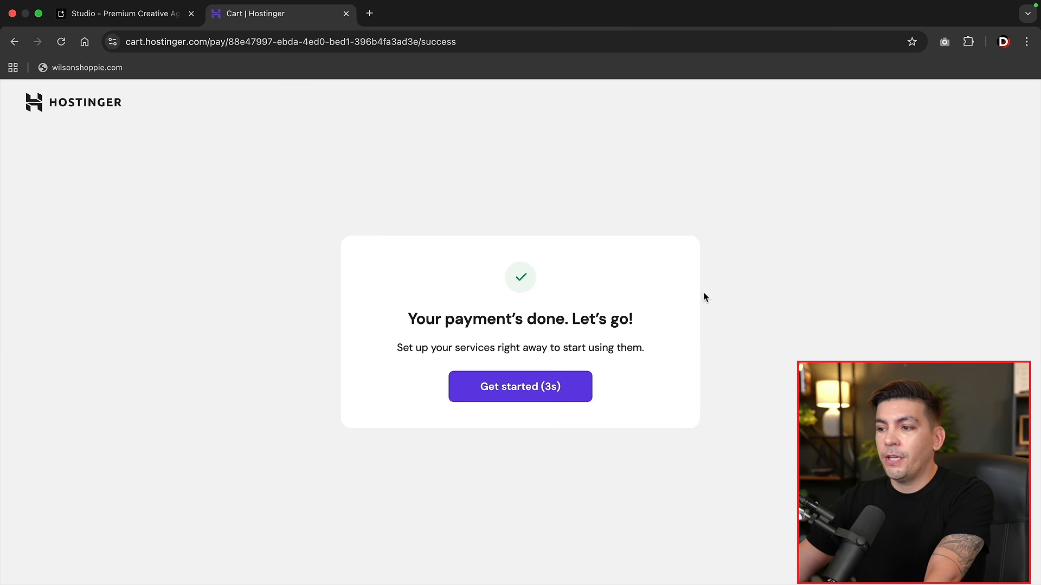
left_click(529, 399)
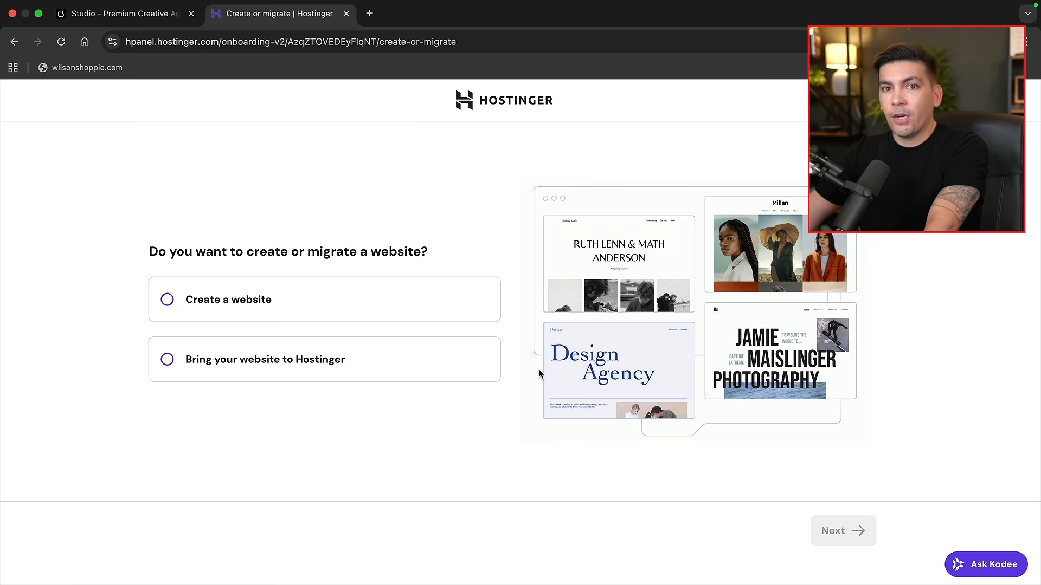
Choose to create a new website built as a Node.js web app
left_click(276, 299)
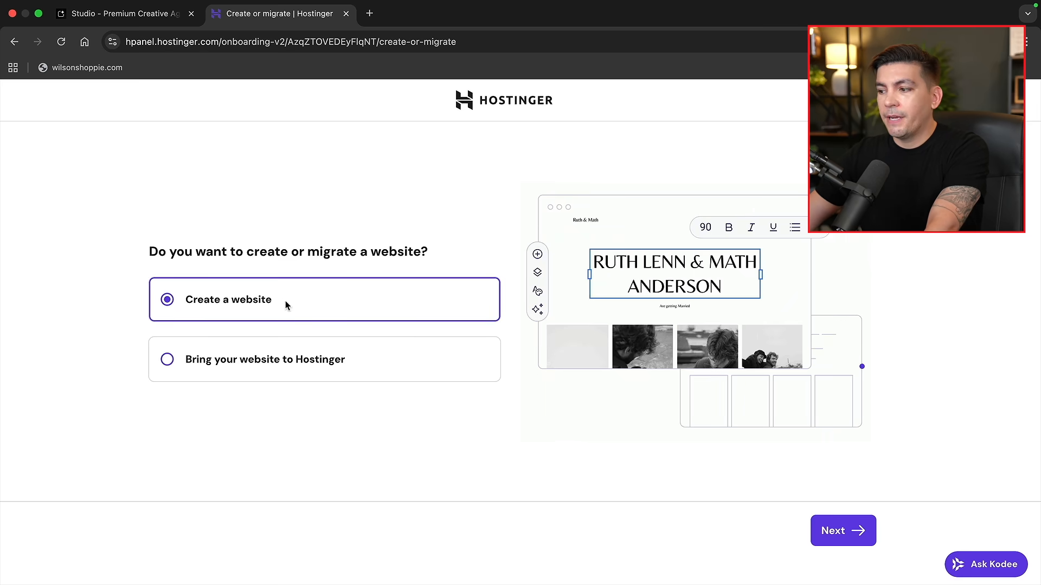
left_click(835, 529)
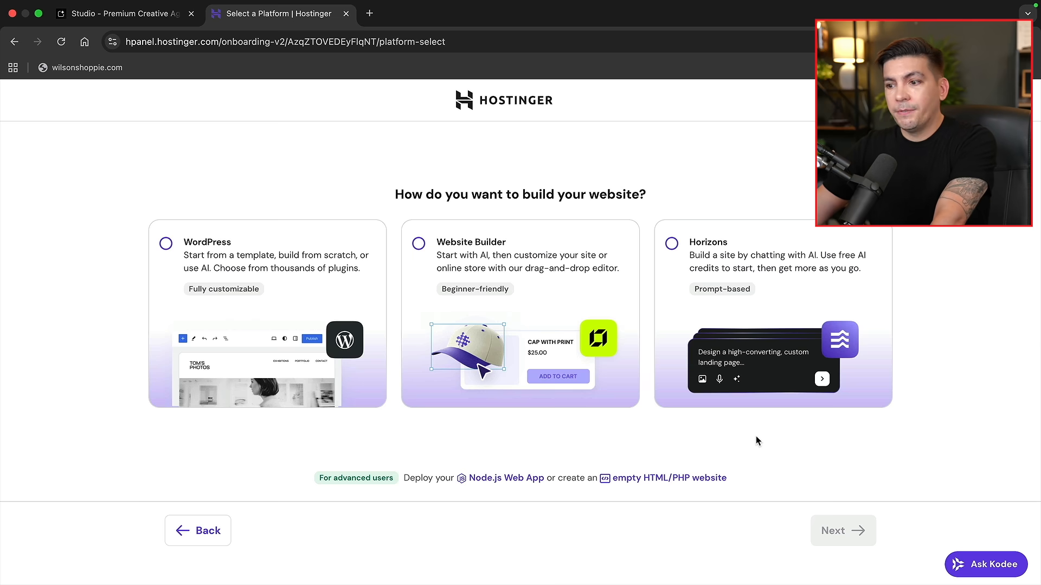
left_click(517, 483)
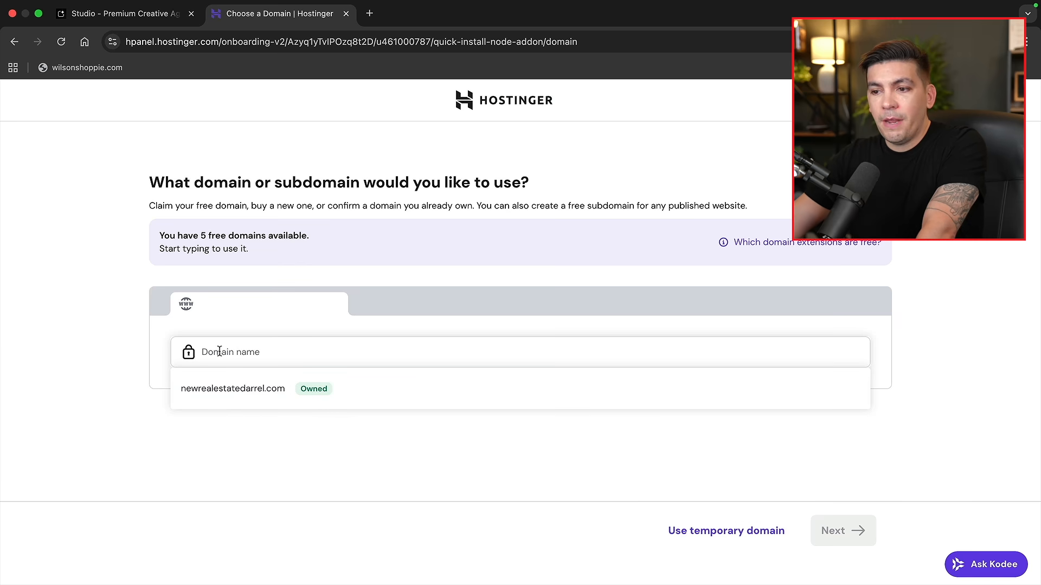
Claim wilsondesigner.com as the site's free domain
type("wilsondesigner.com")
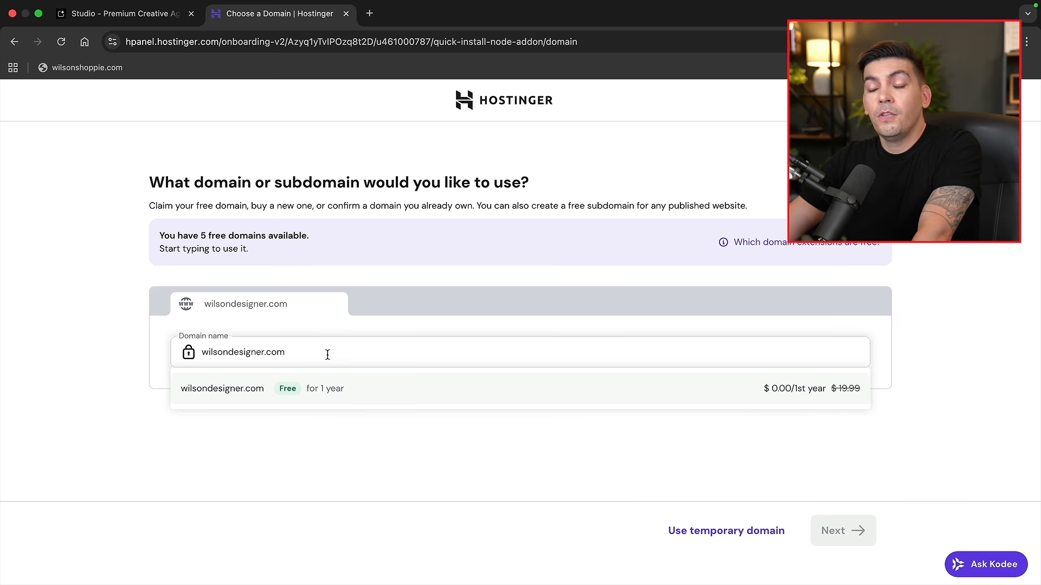
left_click(217, 390)
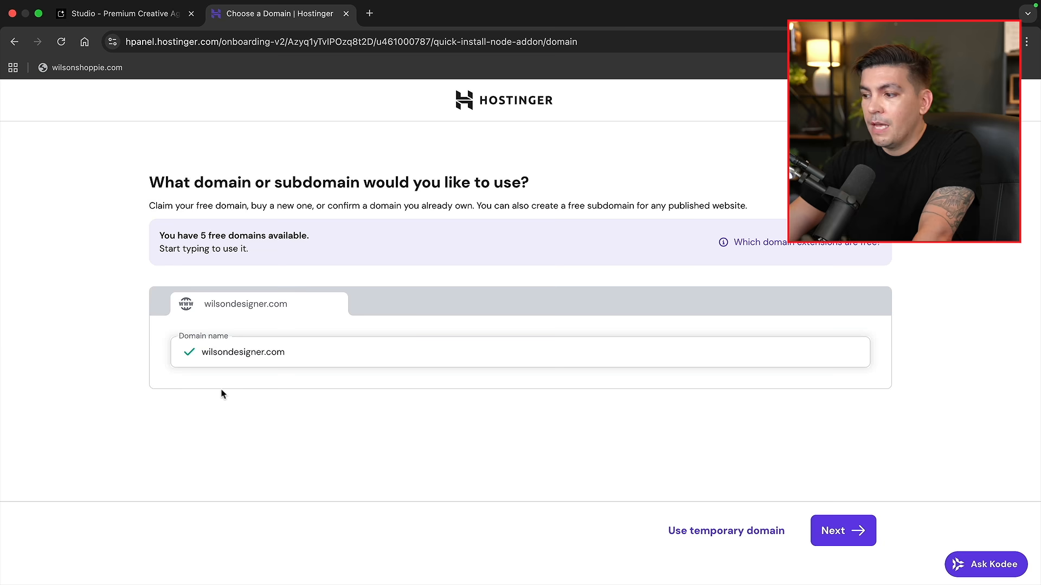
left_click(855, 531)
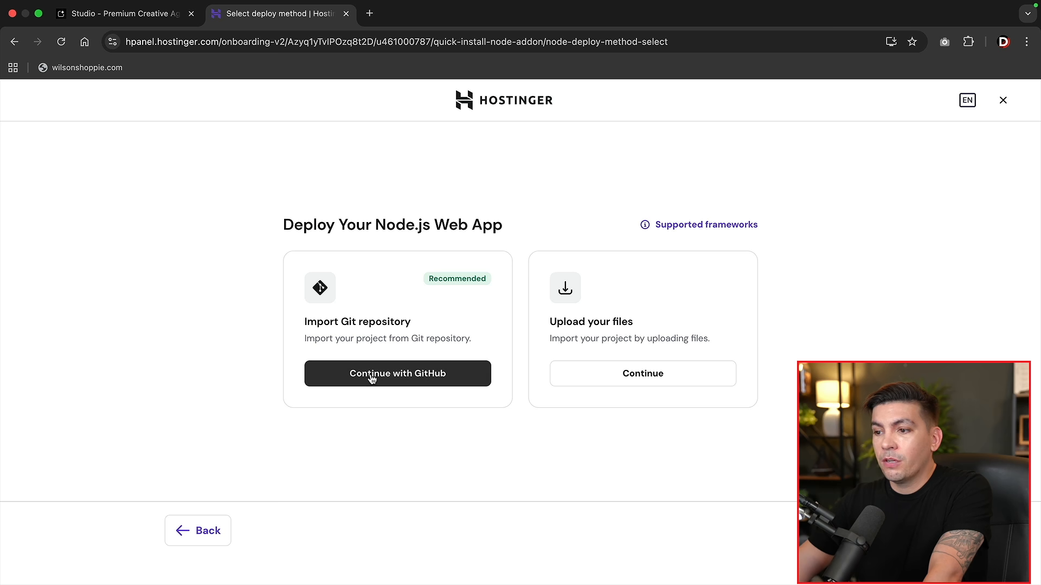
Import the Vibrant-Ai-Website repository from GitHub into Hostinger
left_click(425, 379)
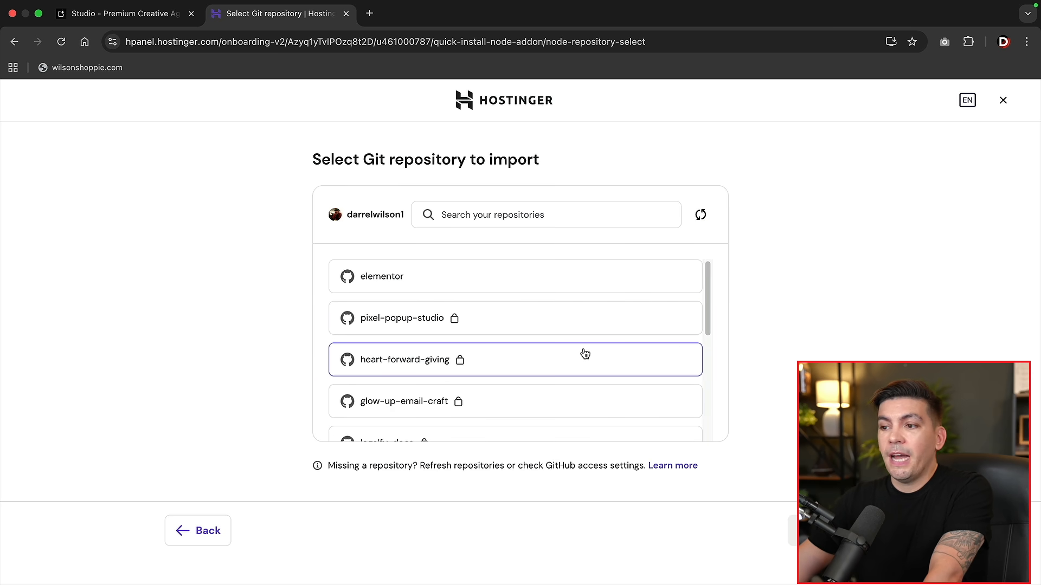
scroll(545, 344, "down", 5)
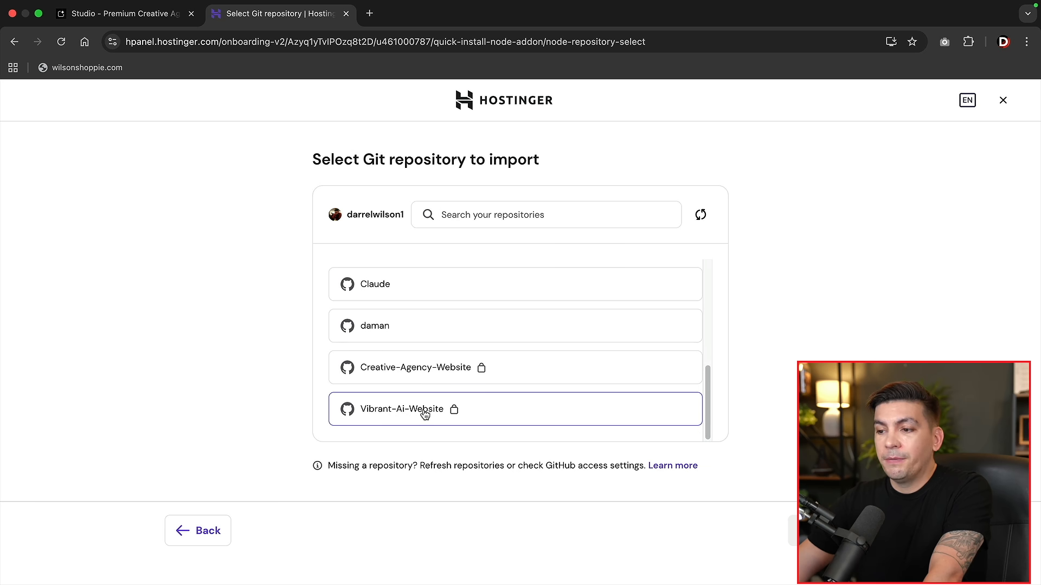
left_click(389, 413)
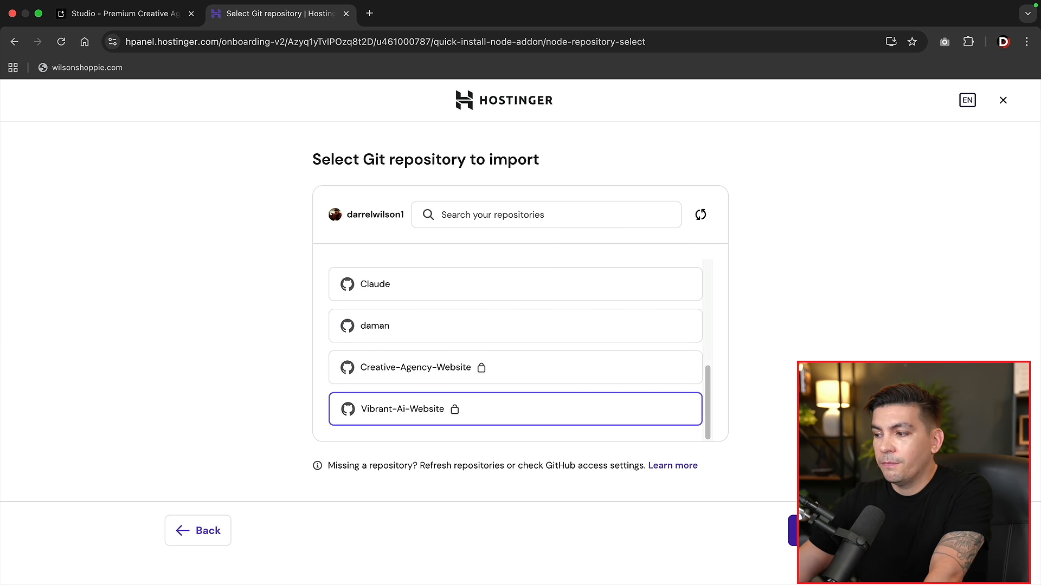
left_click(794, 530)
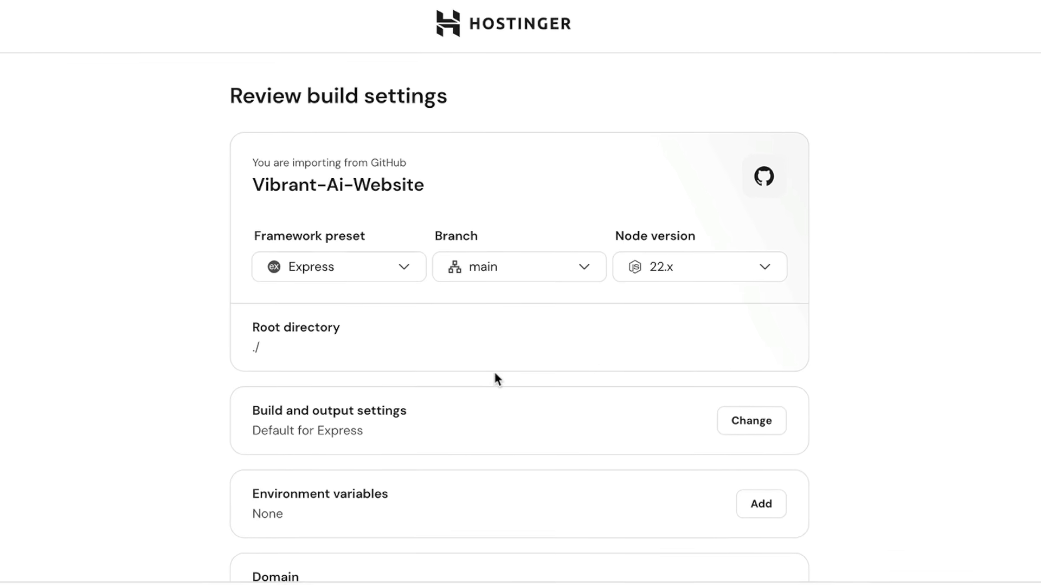
Set the framework preset to Vite, open environment variables, then return to Google AI Studio
left_click(372, 271)
scroll(349, 355, "down", 10)
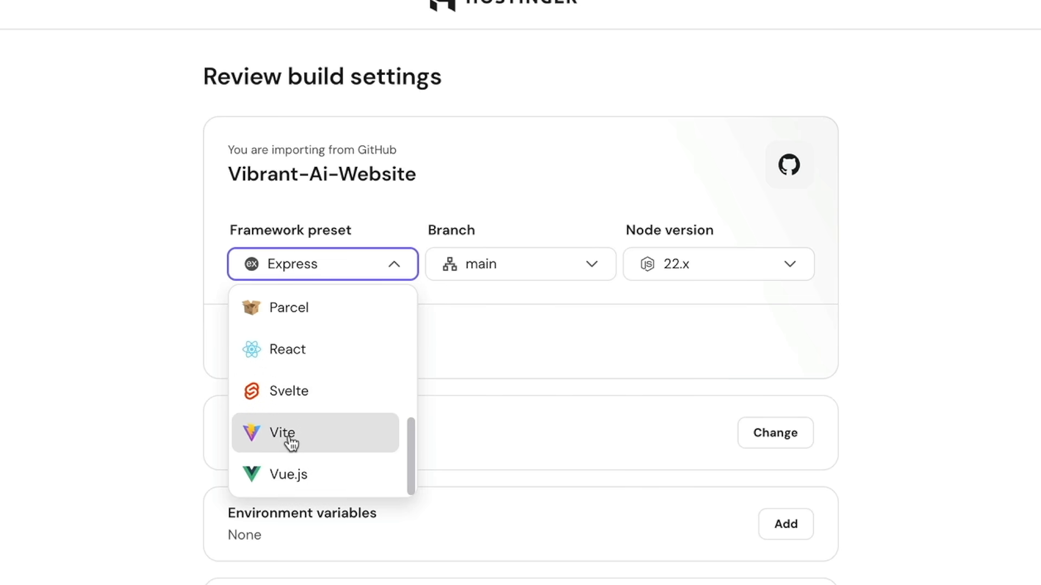
left_click(296, 439)
scroll(407, 264, "down", 2)
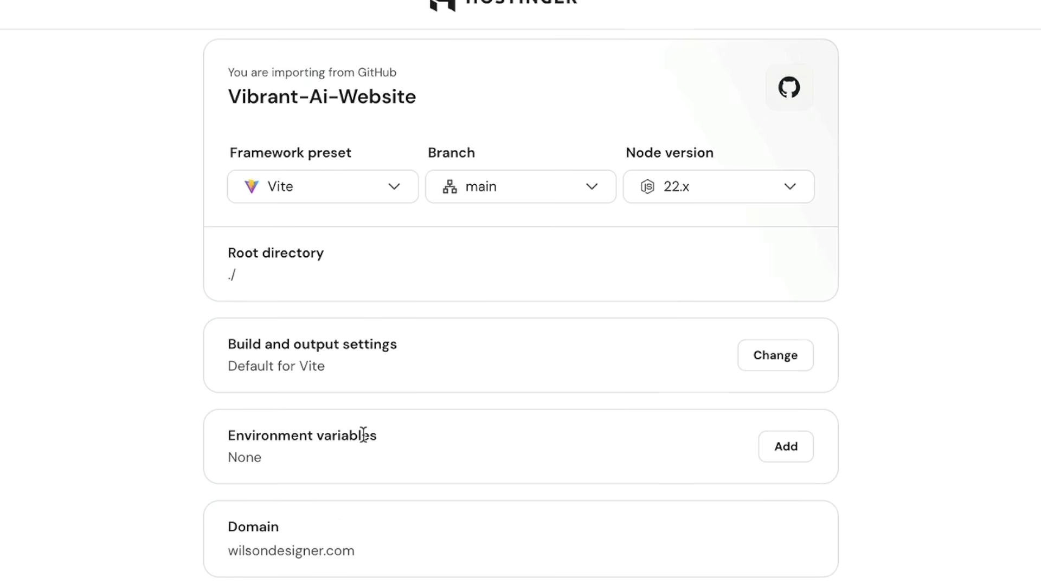
left_click(770, 453)
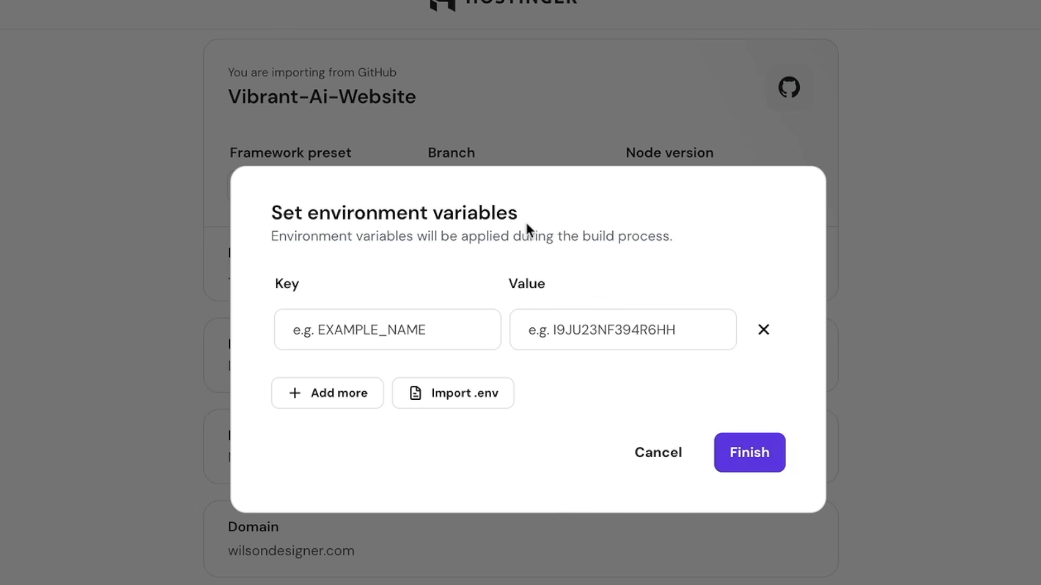
left_click(156, 15)
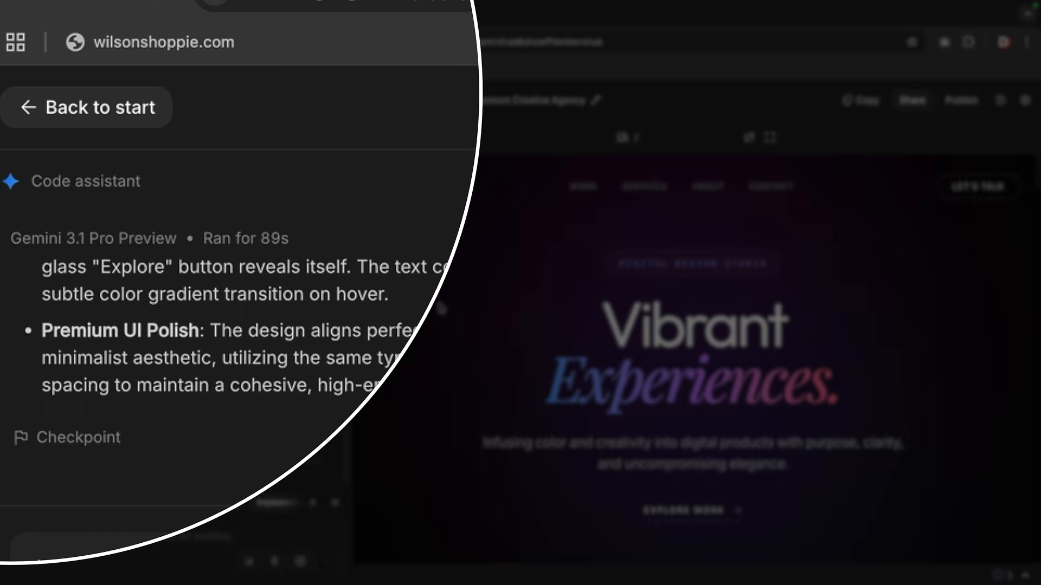
Create a 'Vibrant API Key' in a new Gemini Project and copy the key
left_click(128, 109)
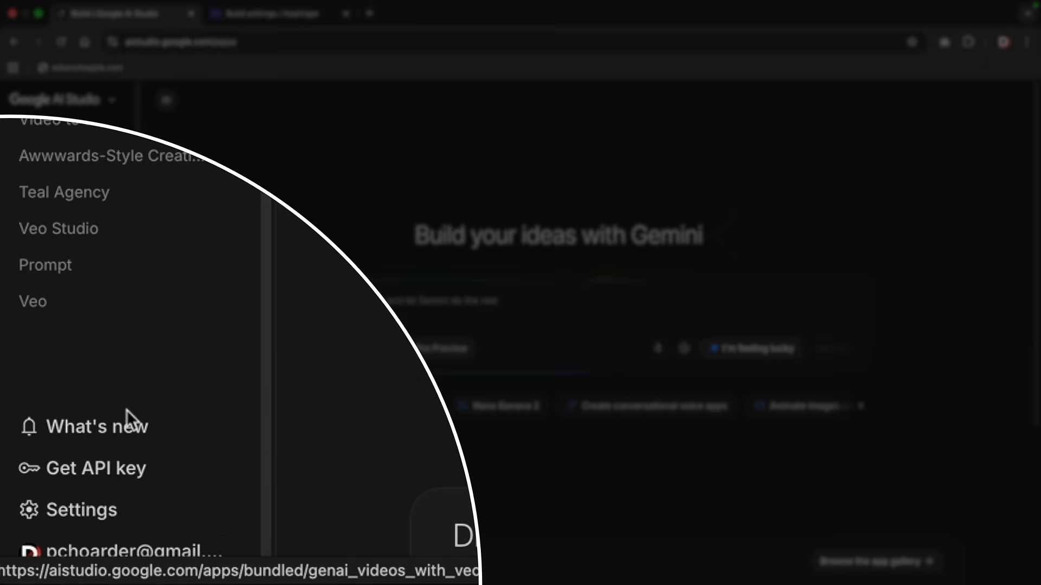
left_click(130, 478)
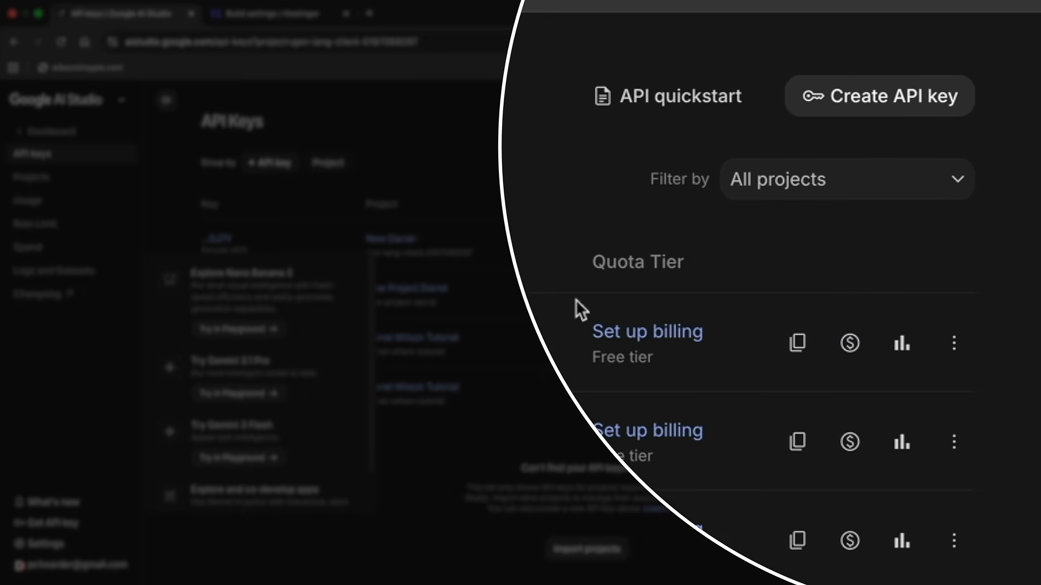
left_click(841, 100)
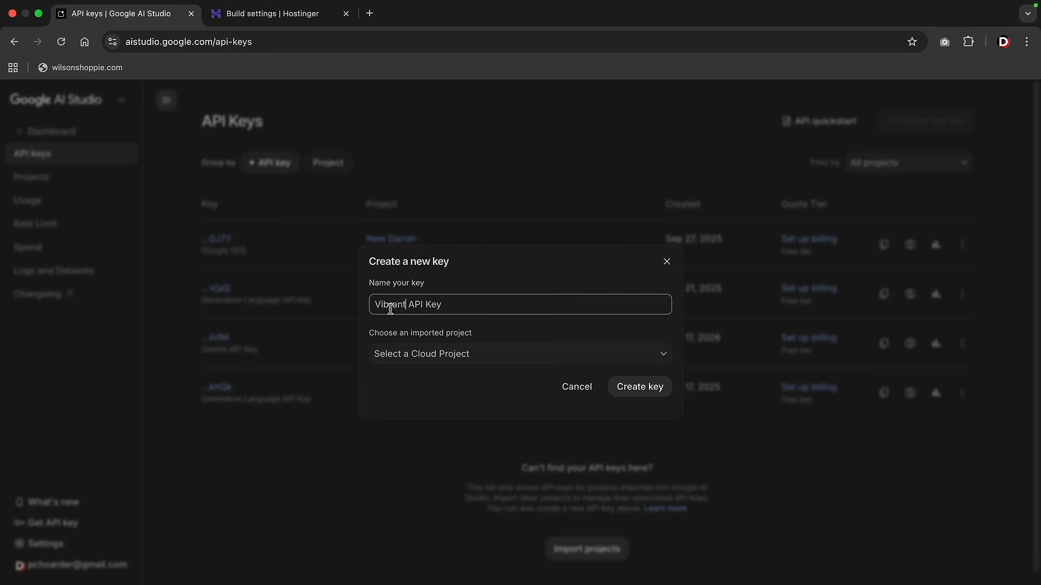
left_click(398, 354)
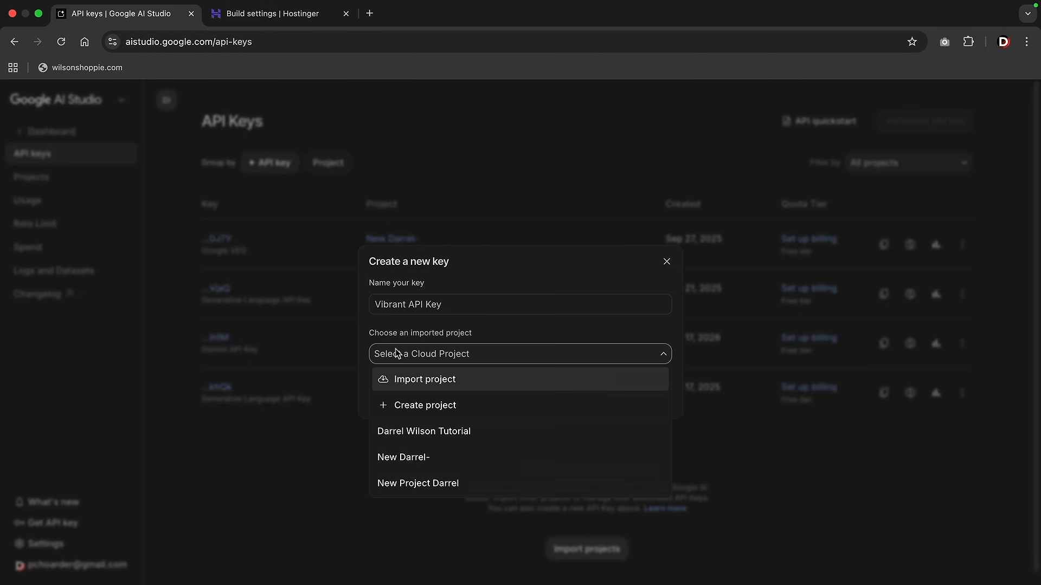
left_click(425, 406)
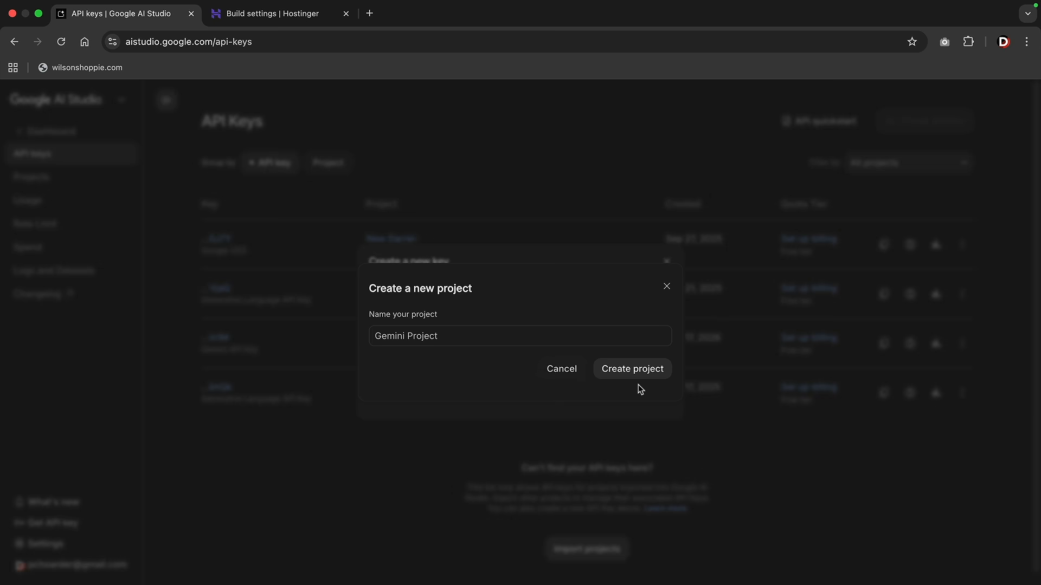
left_click(645, 372)
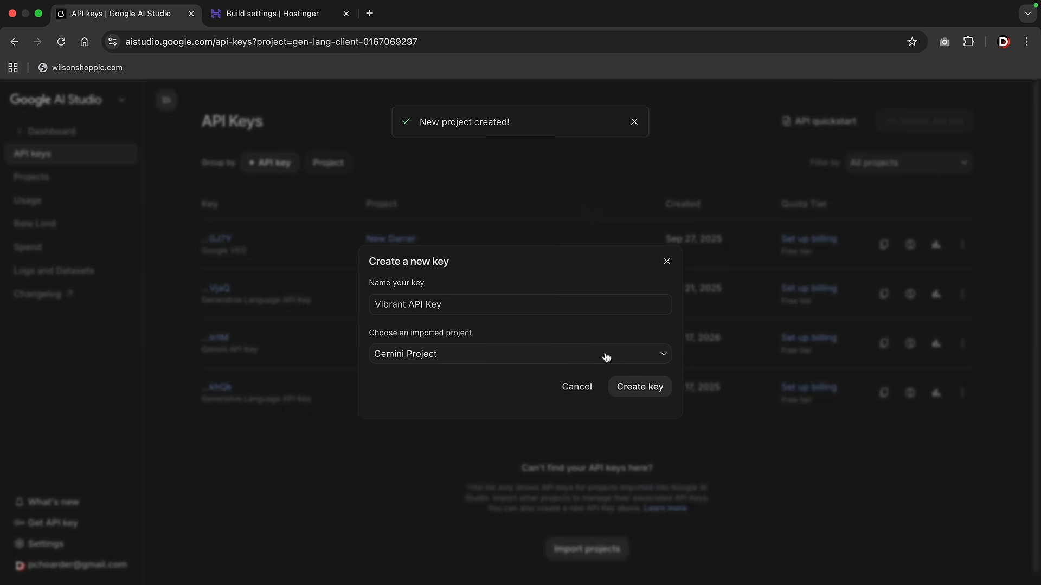
left_click(639, 388)
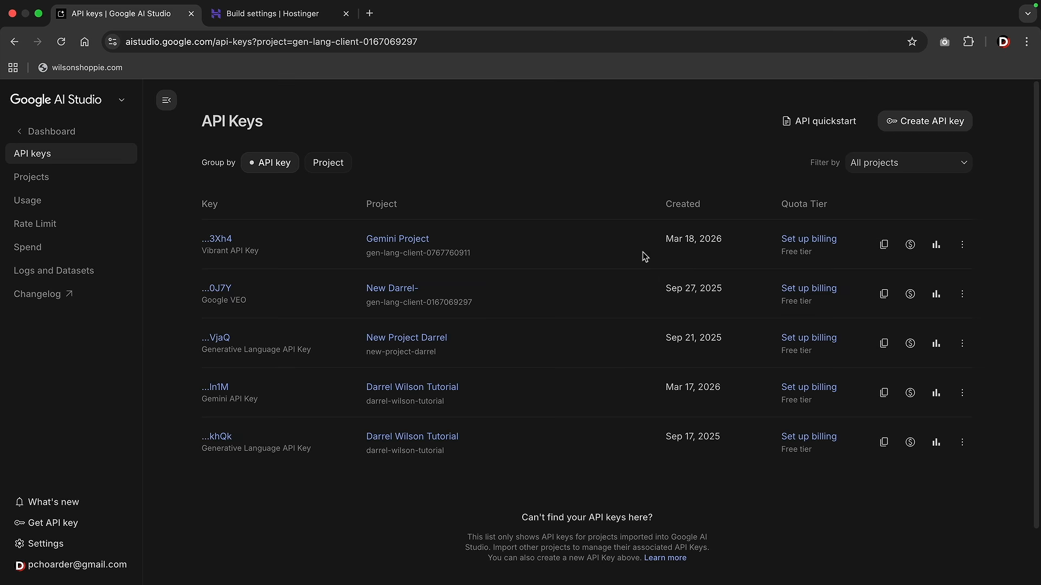
left_click(885, 246)
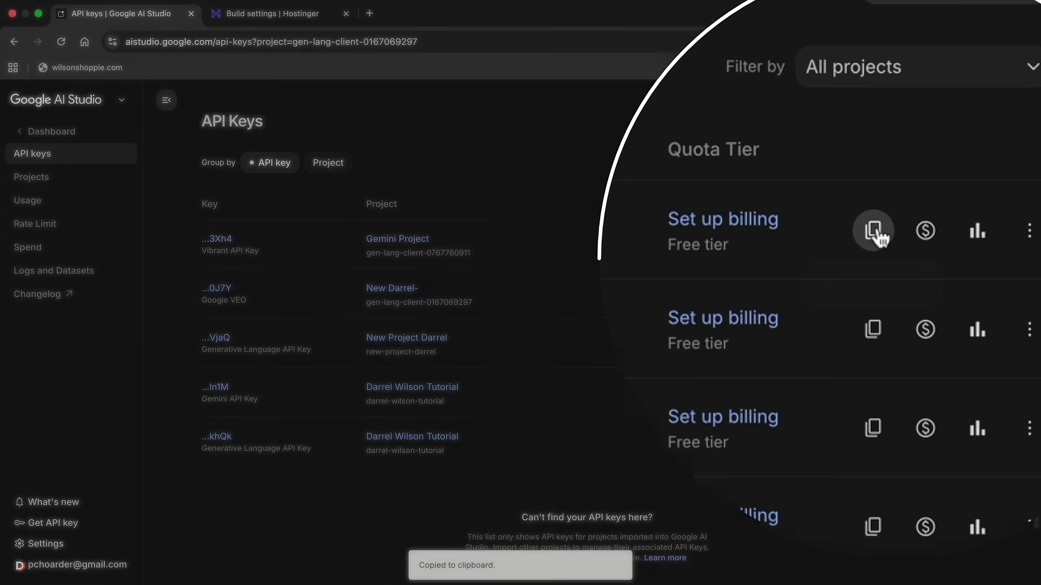
left_click(317, 16)
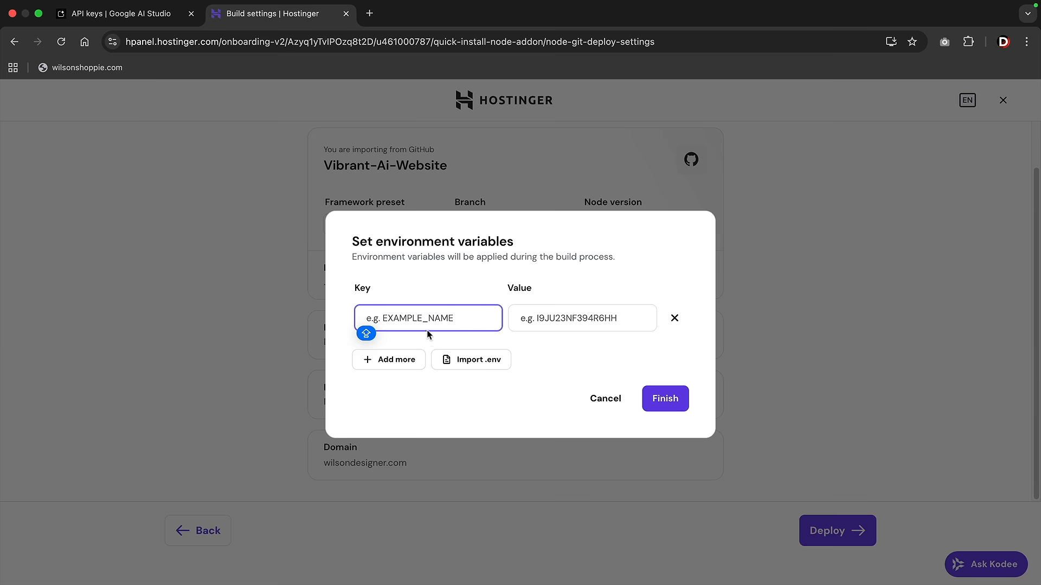
Add five variable rows and set API_KEY to the copied API key
left_click(394, 362)
left_click(395, 362)
left_click(394, 362)
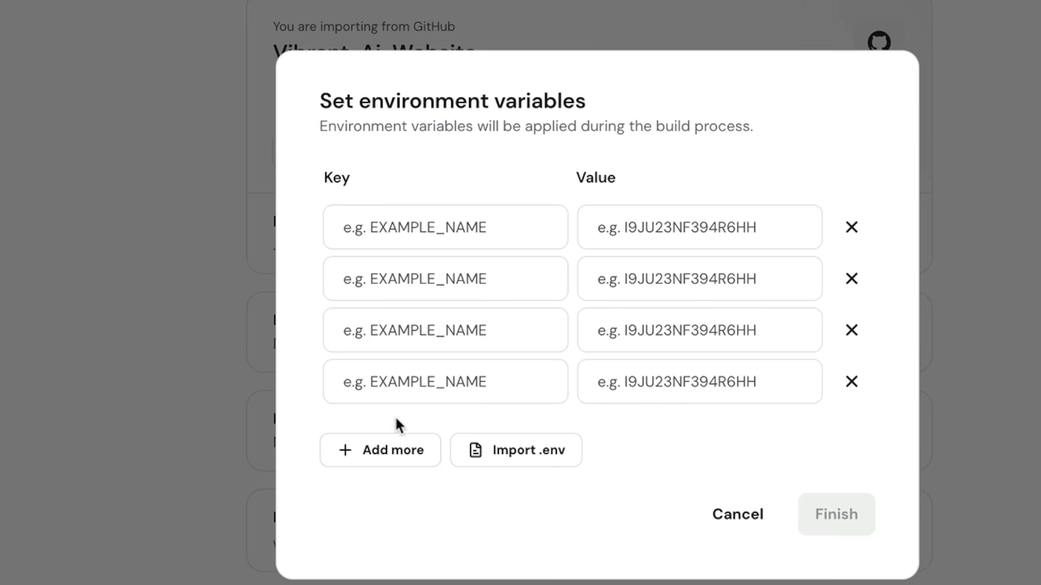
left_click(396, 449)
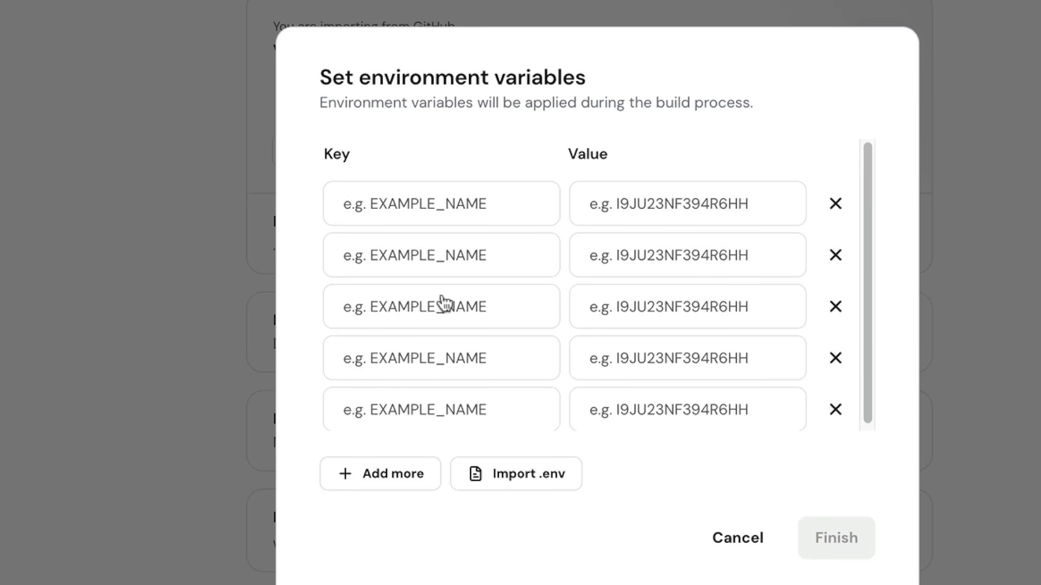
left_click(471, 212)
type("API_KEY")
left_click(604, 206)
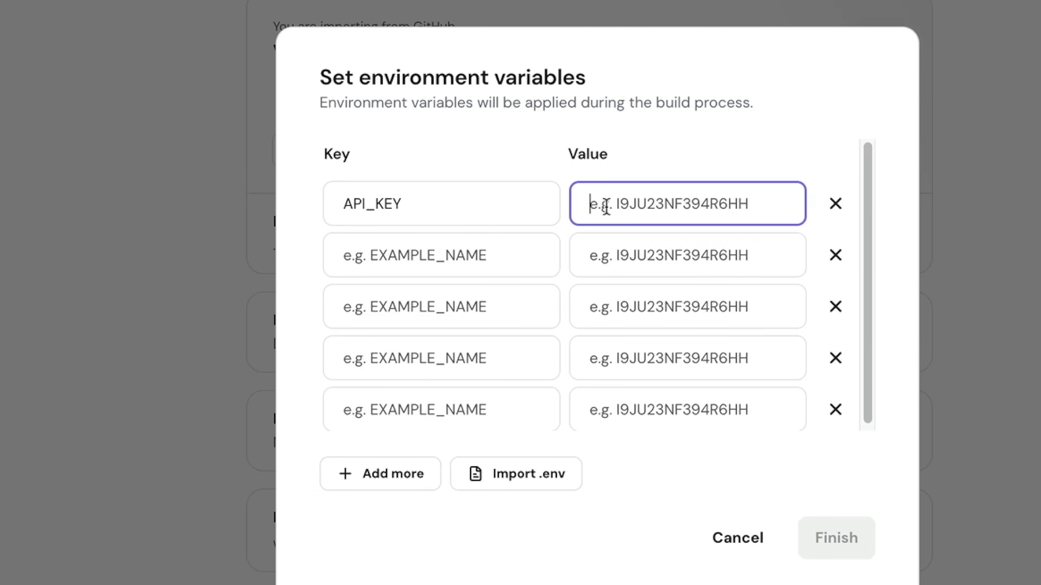
right_click(608, 204)
left_click(662, 399)
Add GEMINI_API_KEY with the pasted API key, then name the next variable GOOGLE_API_KEY
left_click(457, 255)
key("Caps_Lock")
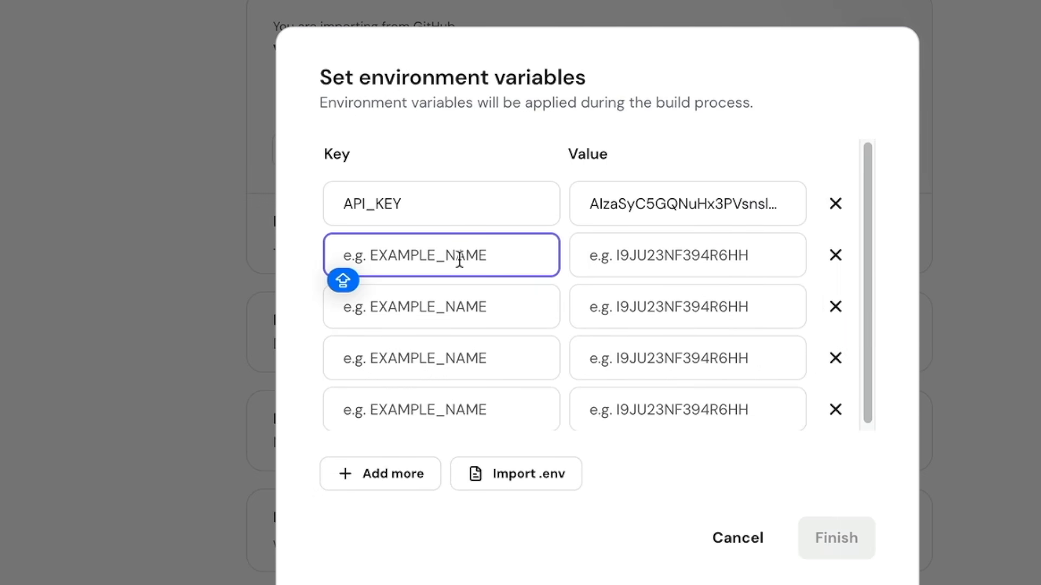
type("GEMINI_API_KEY")
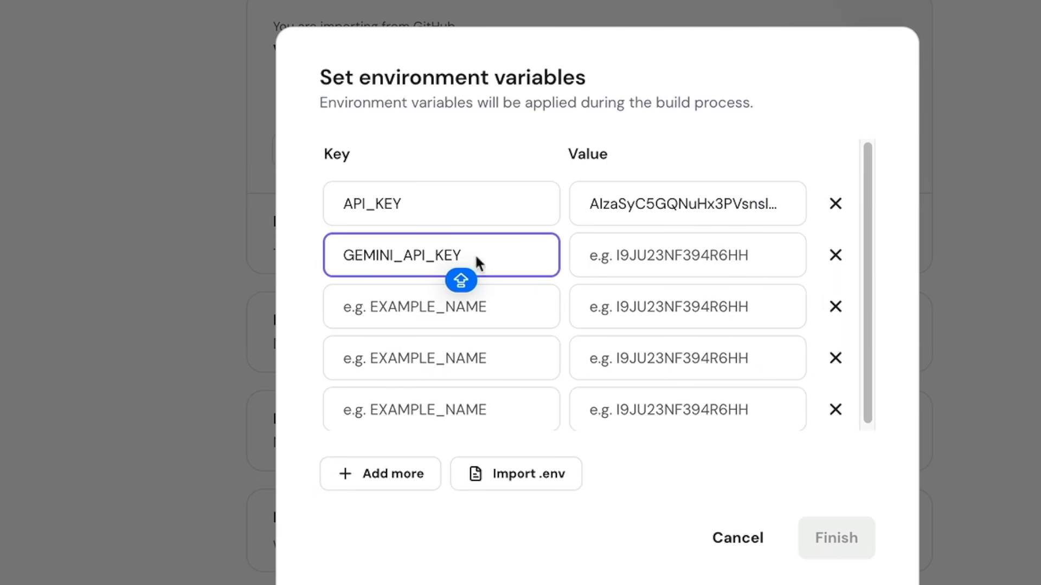
right_click(630, 258)
left_click(672, 447)
key("Tab")
key("Caps_Lock")
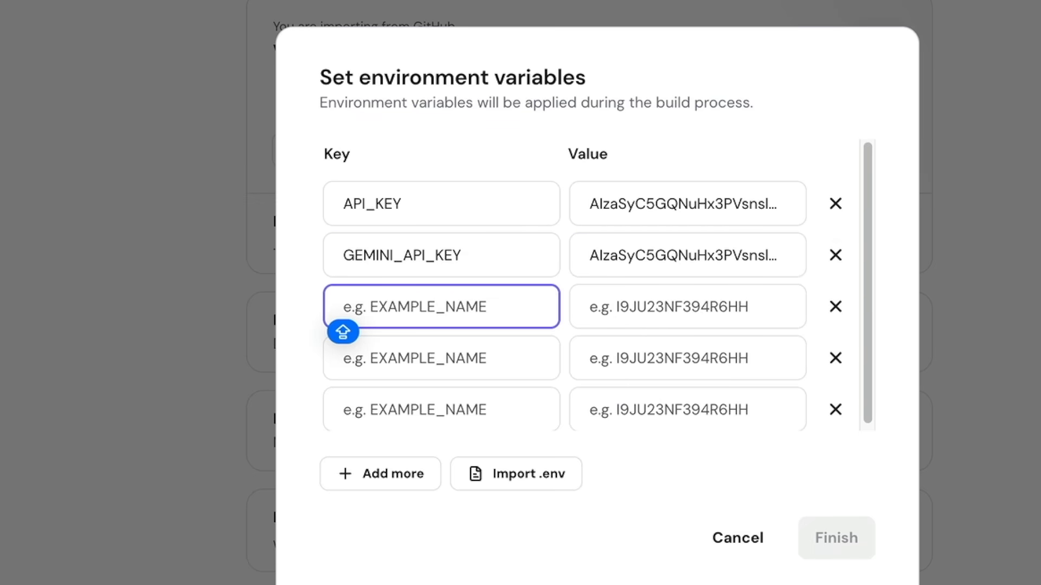
type("GOOGLE_API_")
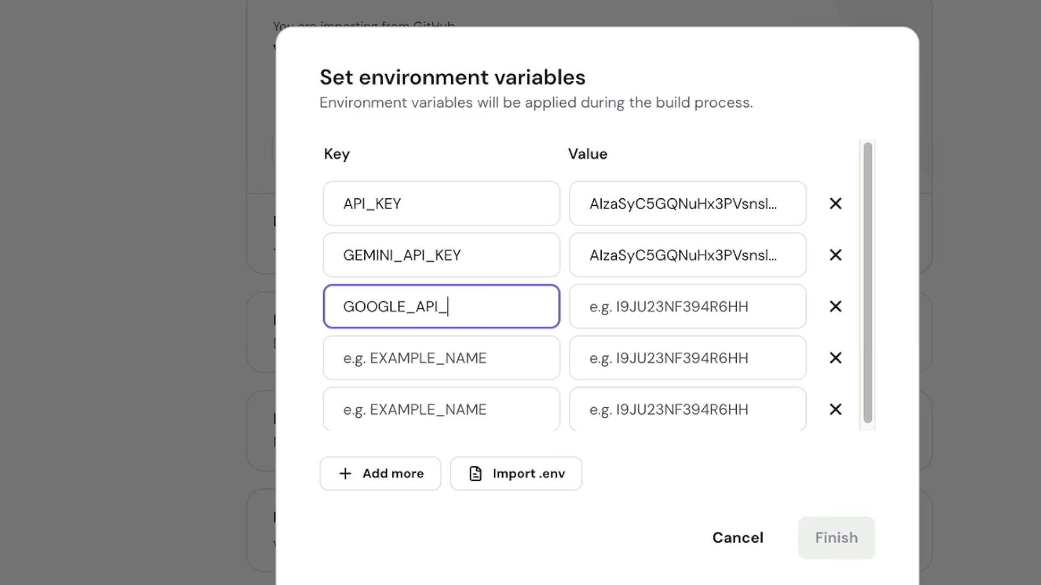
type("KEY")
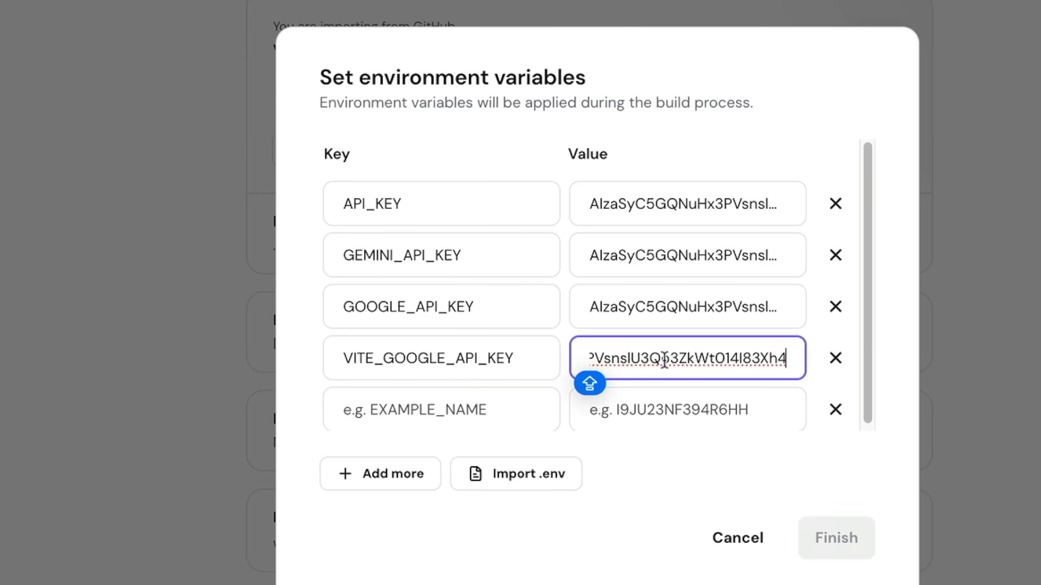
Paste the API key into the fifth variable and finish the five environment variables
left_click(400, 409)
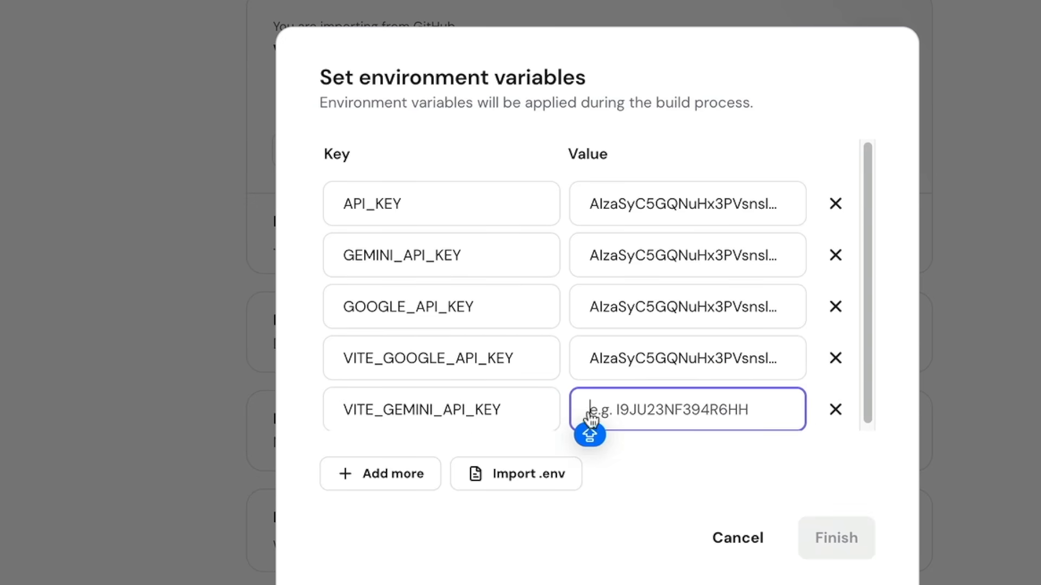
right_click(590, 416)
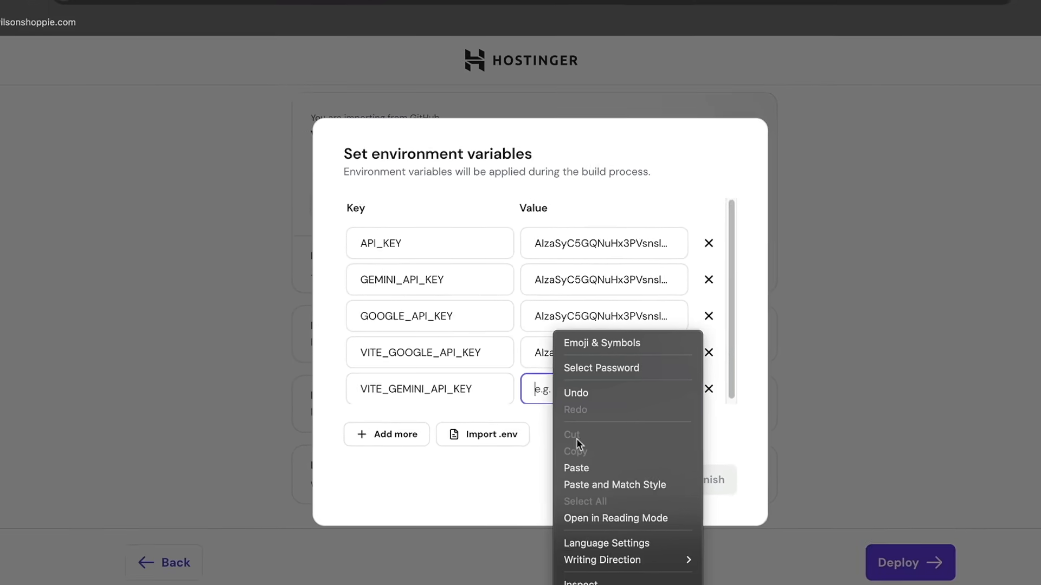
left_click(659, 519)
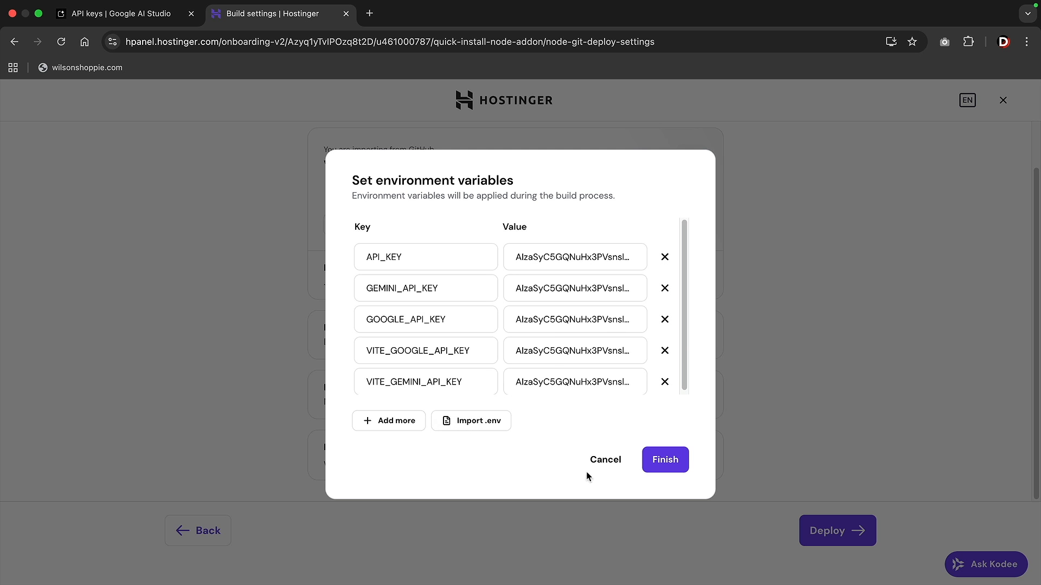
left_click(668, 459)
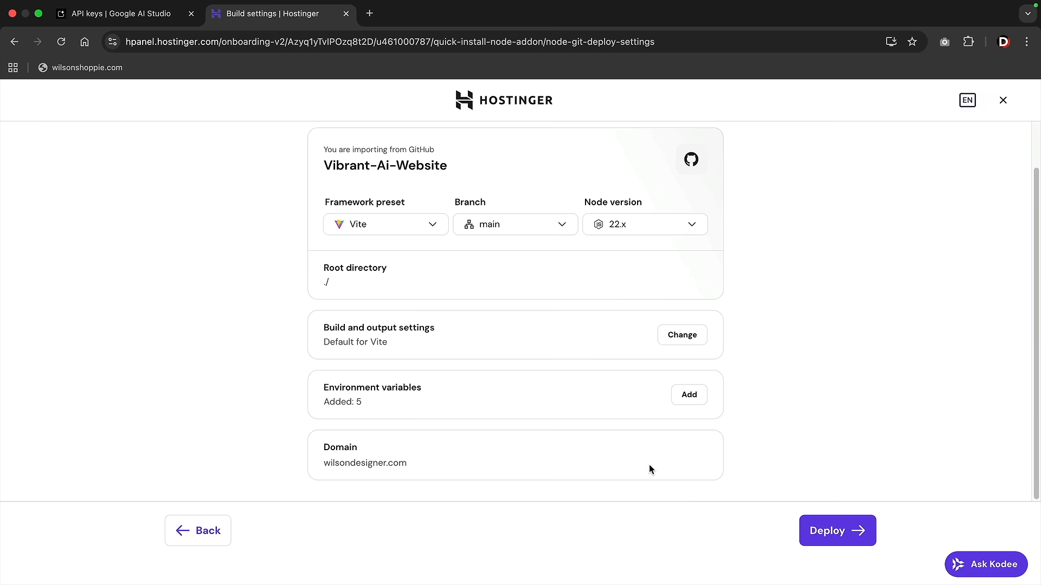
Deploy Vibrant-Ai-Website and open the wilsondesigner.com dashboard after deployment completes
left_click(840, 527)
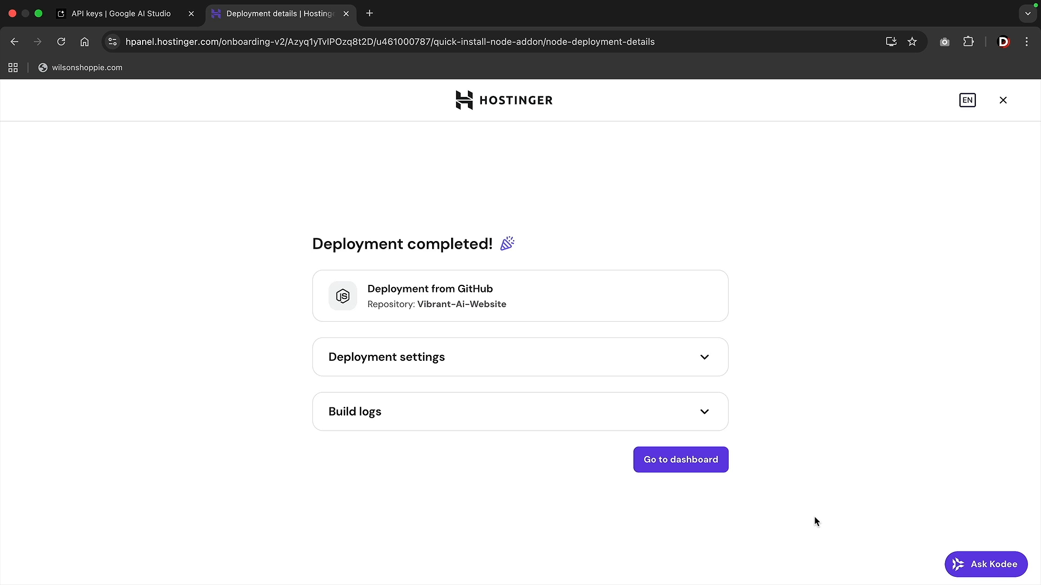
left_click(703, 469)
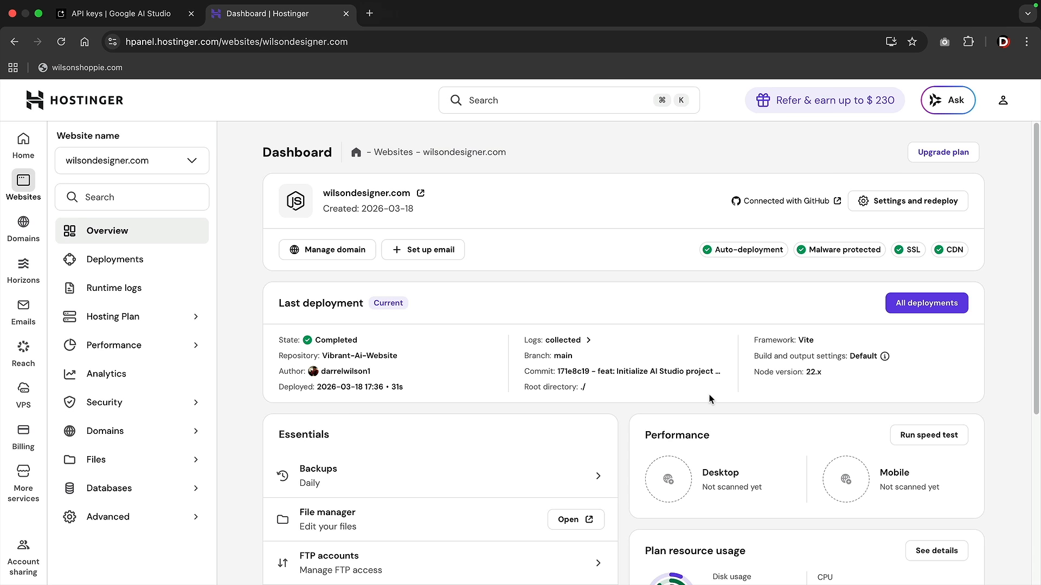
Open the live wilsondesigner.com site and browse its Work, Services, About and Contact sections
left_click(421, 194)
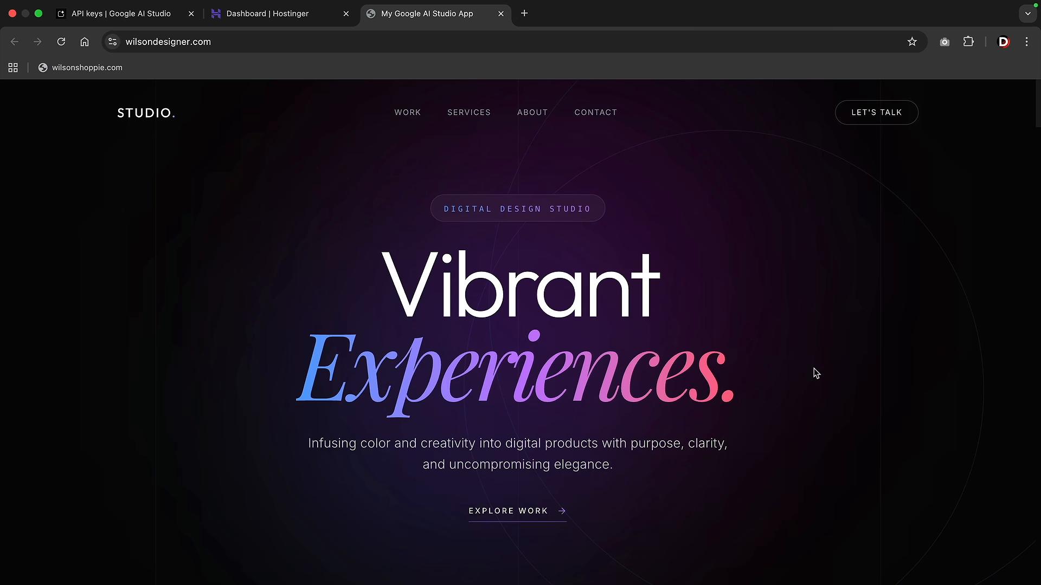
scroll(813, 371, "down", 8)
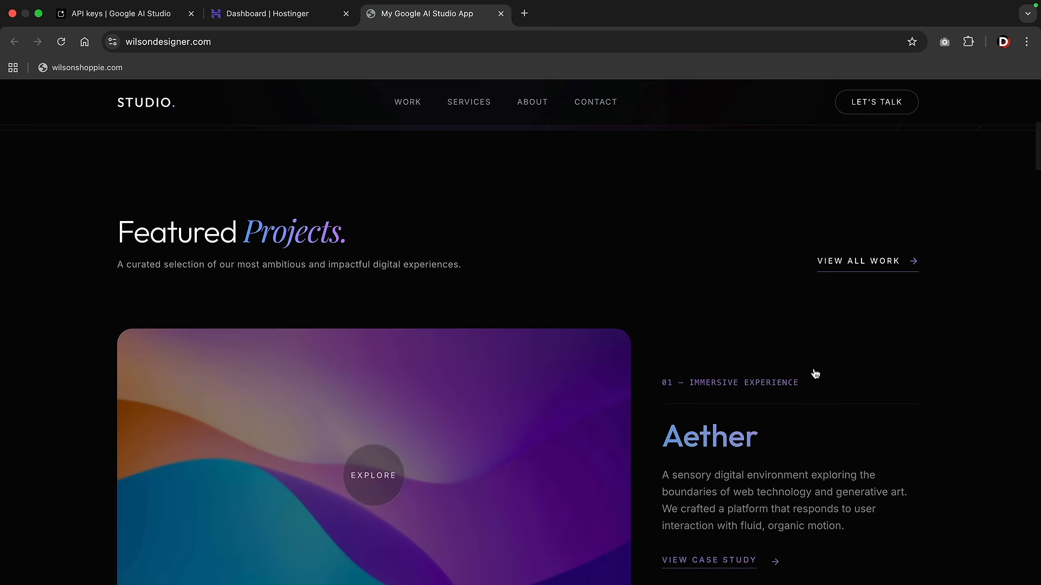
scroll(814, 372, "down", 3)
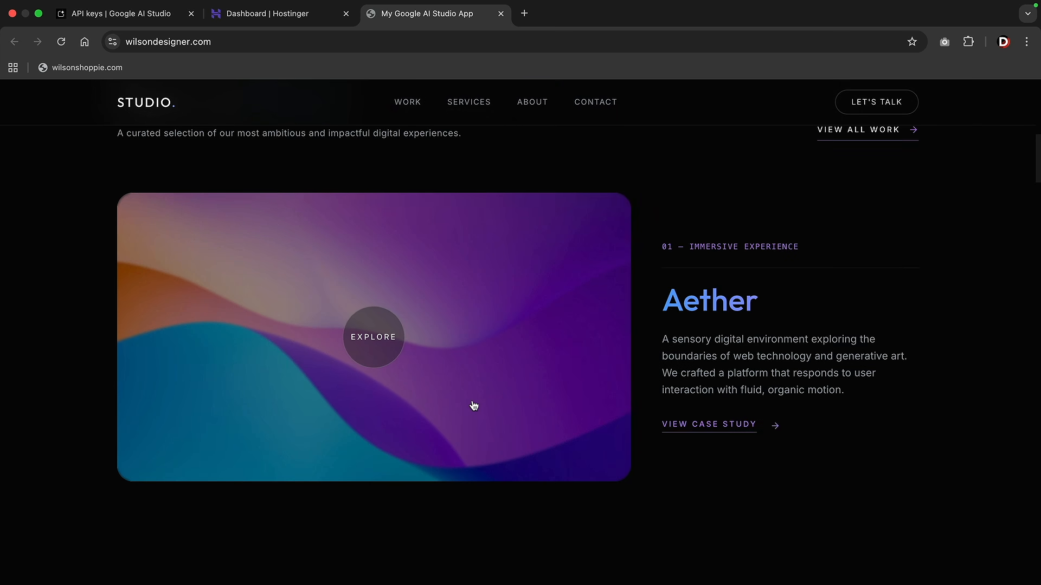
scroll(473, 405, "down", 10)
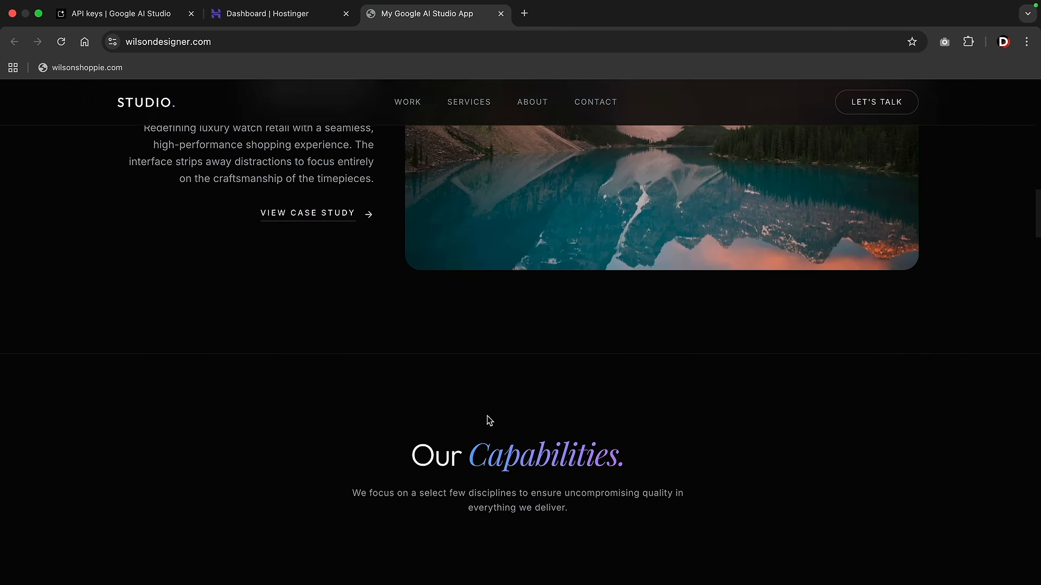
scroll(488, 421, "down", 5)
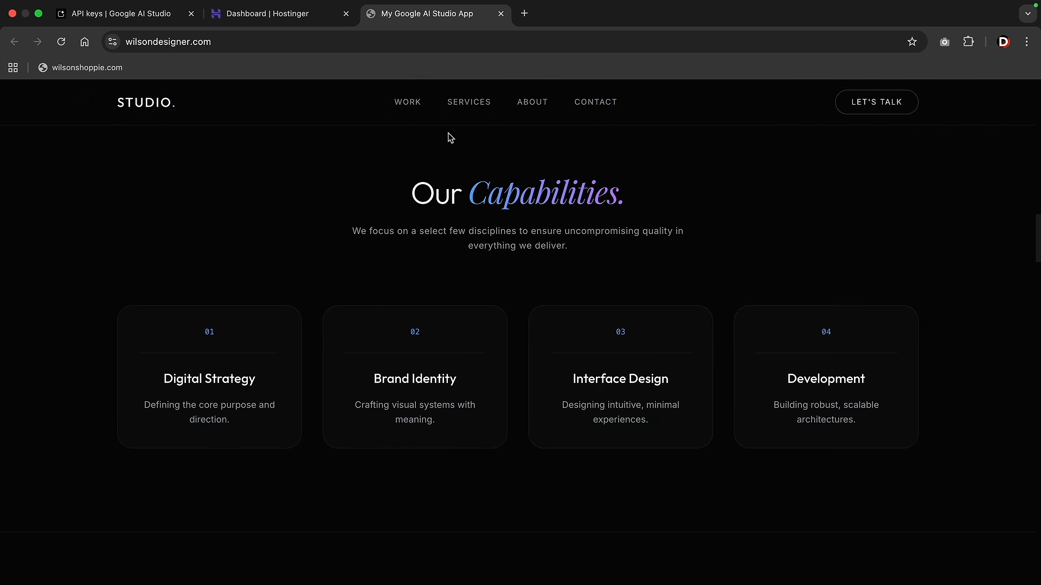
left_click(408, 102)
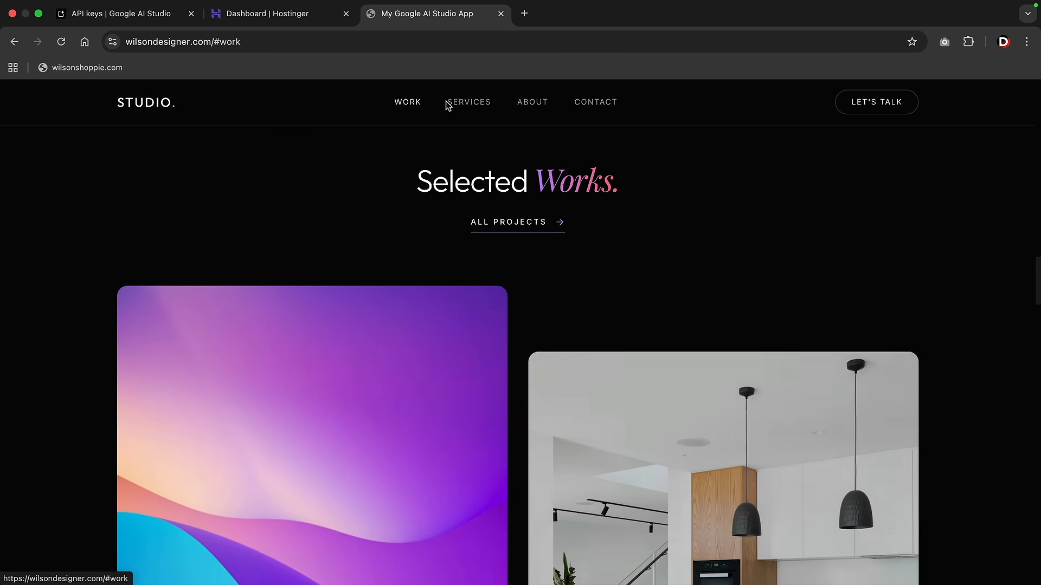
left_click(463, 105)
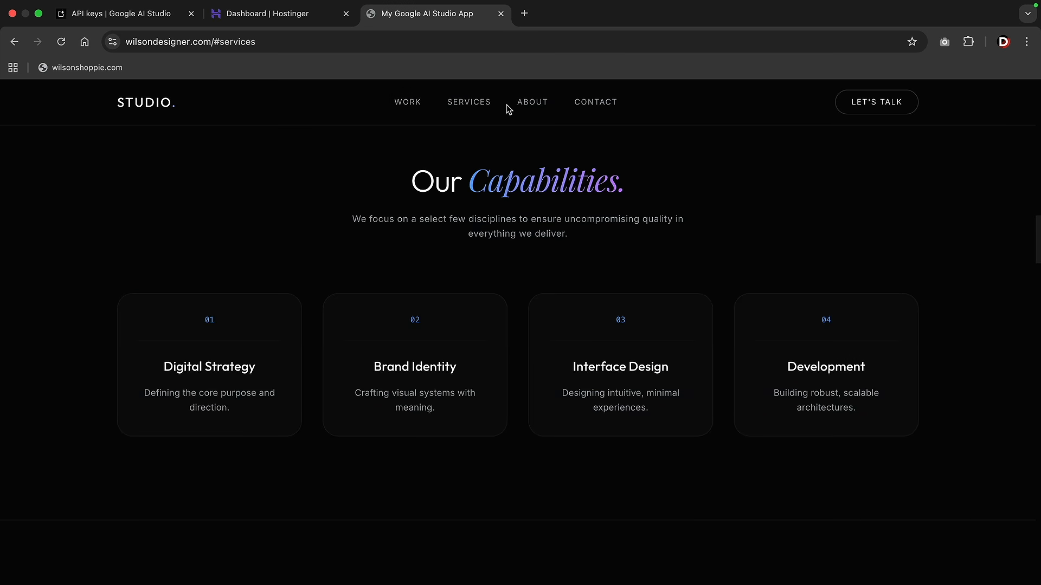
left_click(527, 104)
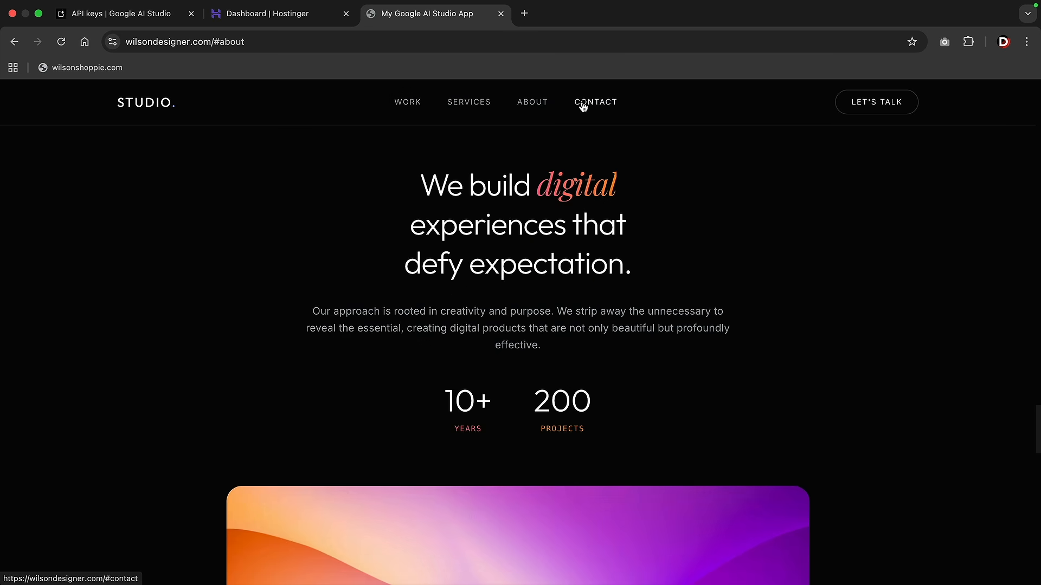
left_click(583, 107)
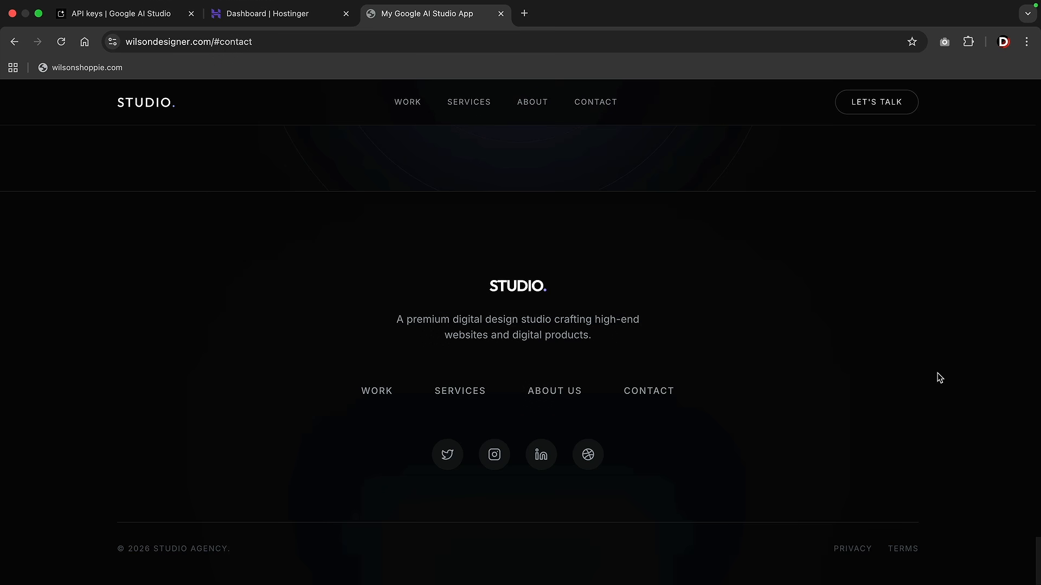
left_click(426, 112)
left_click_drag(1034, 333, 1038, 93)
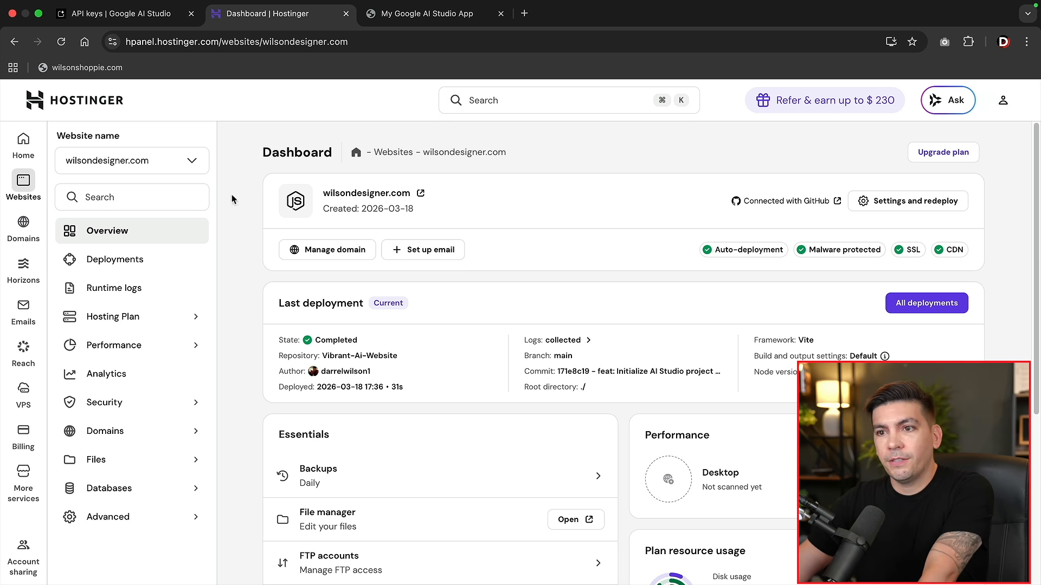
left_click(65, 164)
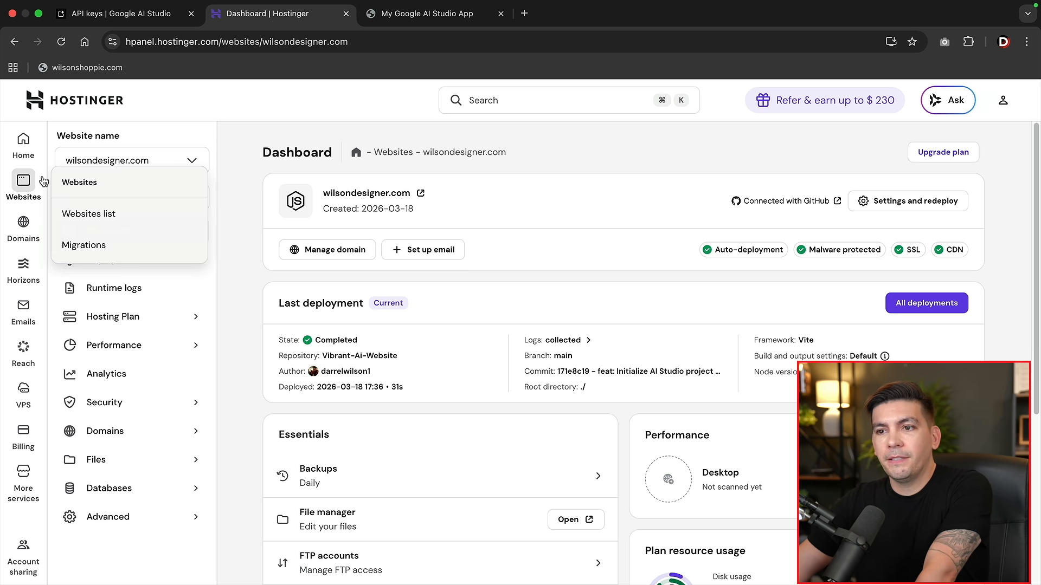
left_click(110, 223)
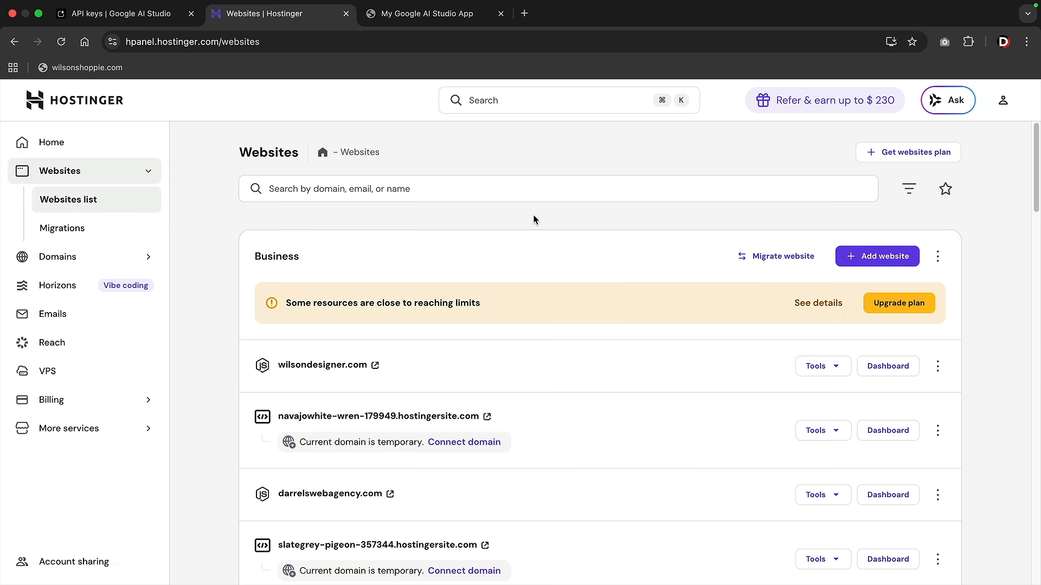
left_click(863, 260)
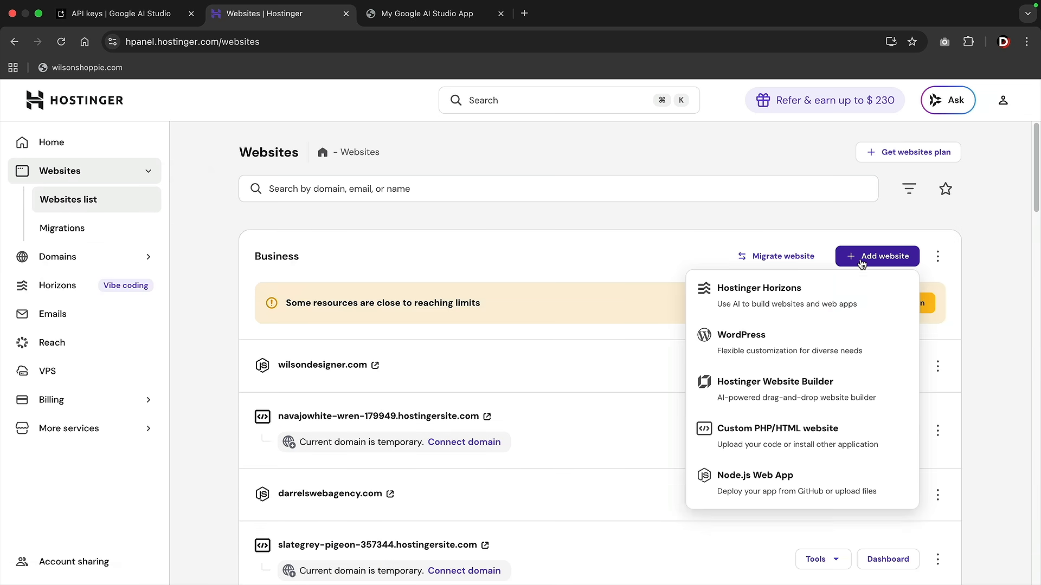
left_click(772, 482)
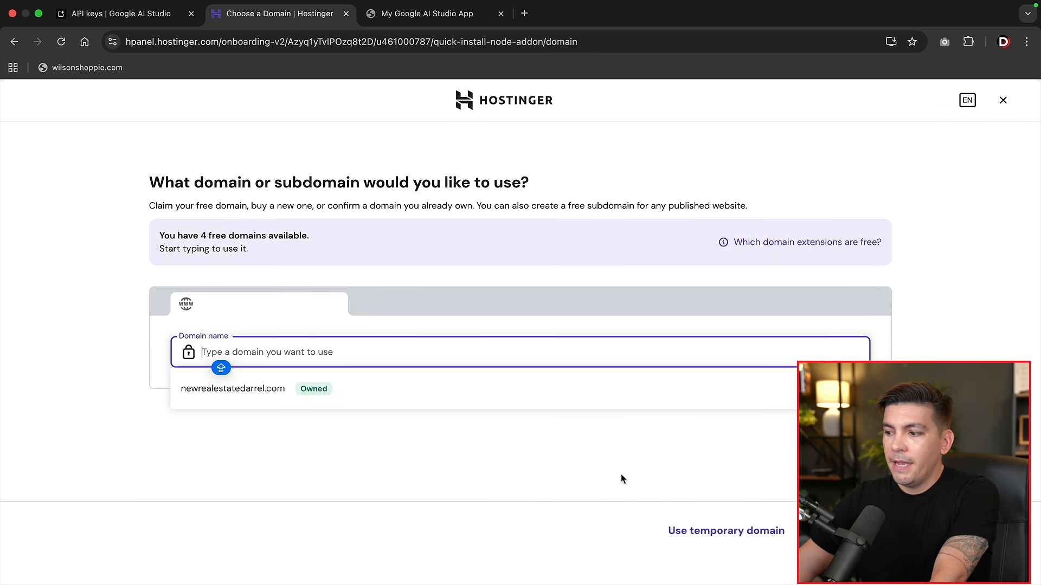
left_click(711, 532)
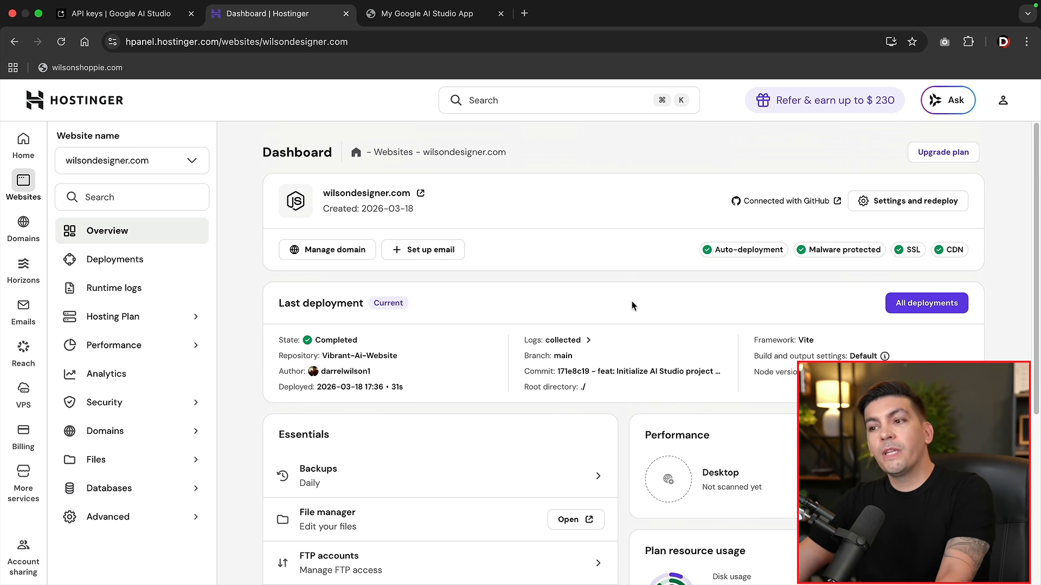
scroll(392, 307, "down", 5)
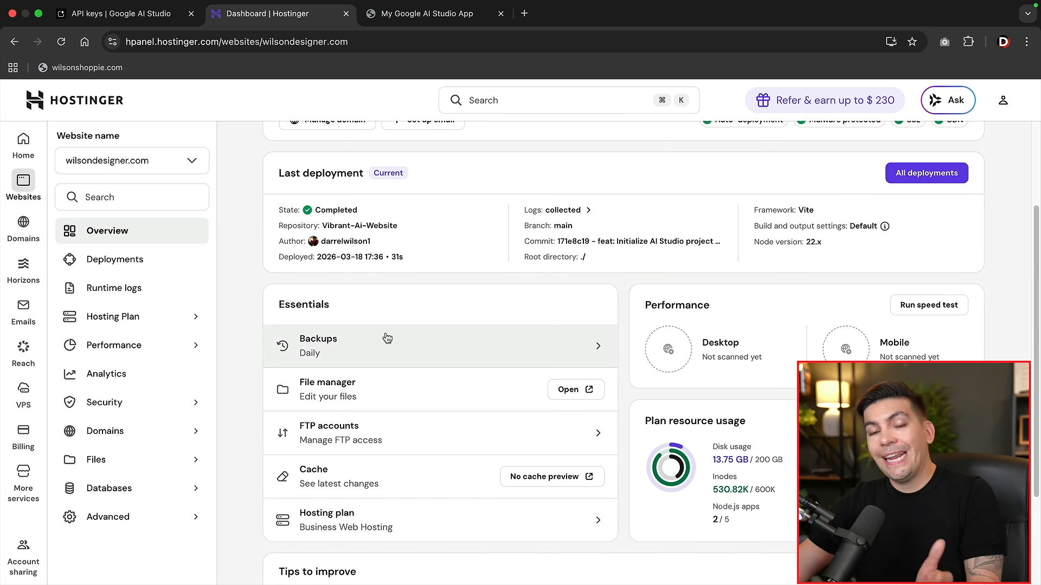
scroll(401, 355, "up", 3)
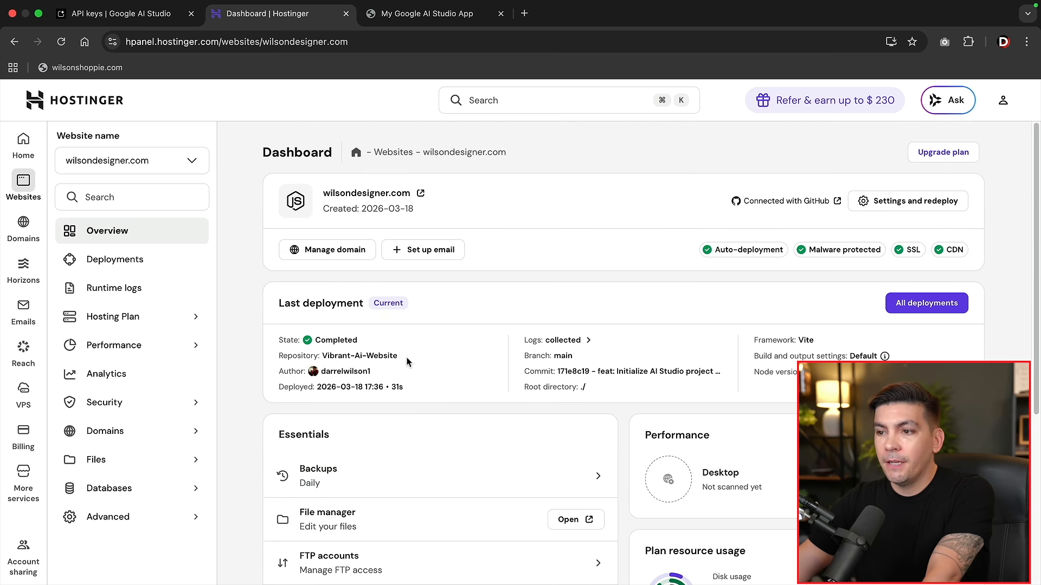
left_click(444, 260)
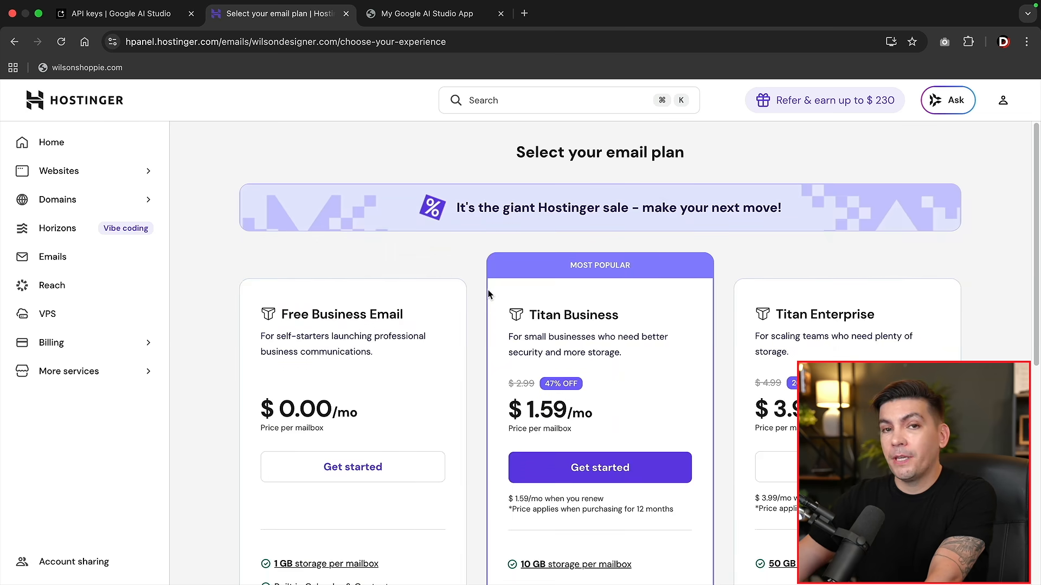
scroll(487, 289, "down", 3)
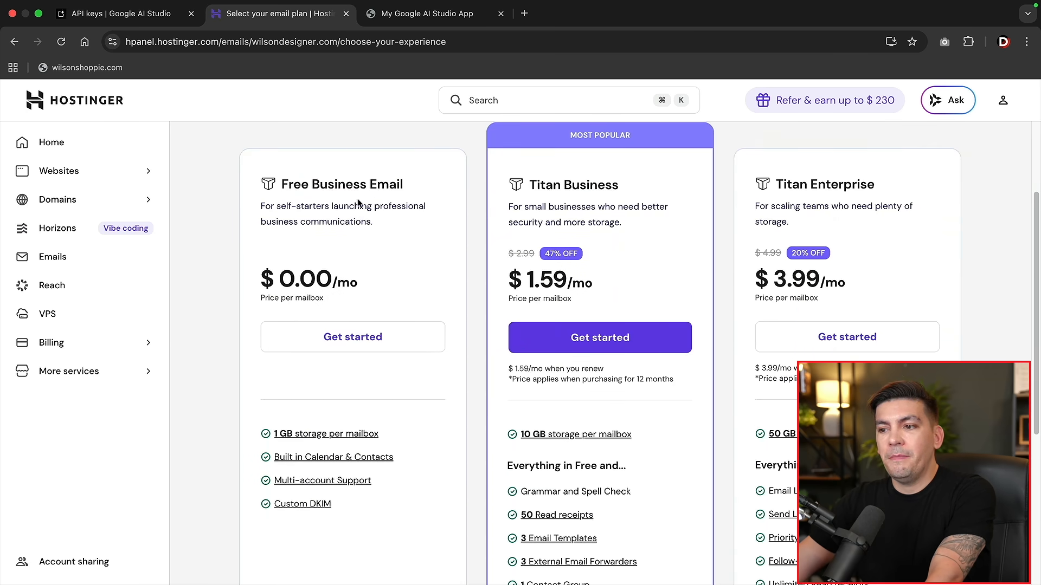
left_click(353, 339)
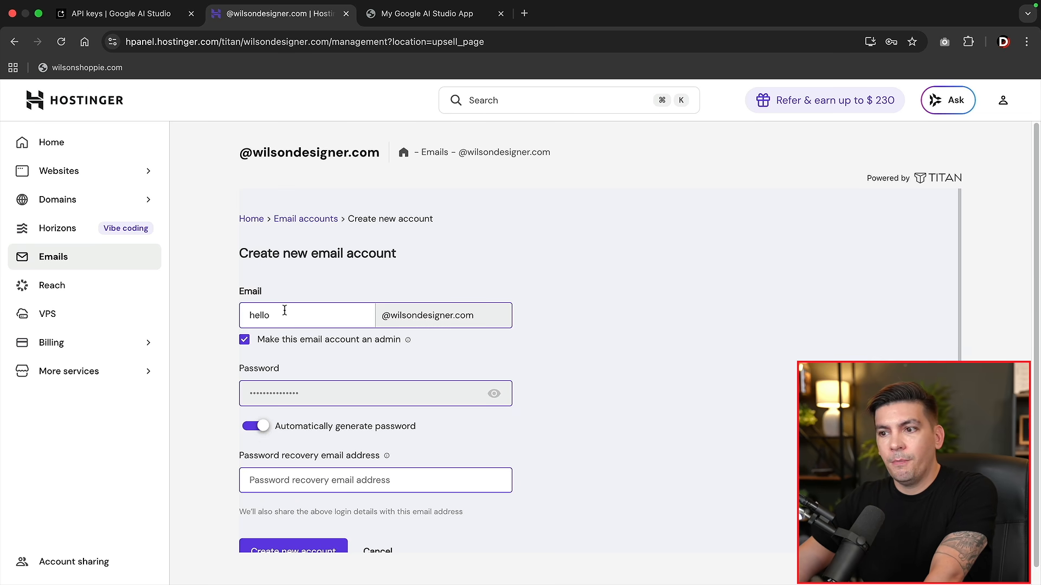
scroll(439, 317, "down", 2)
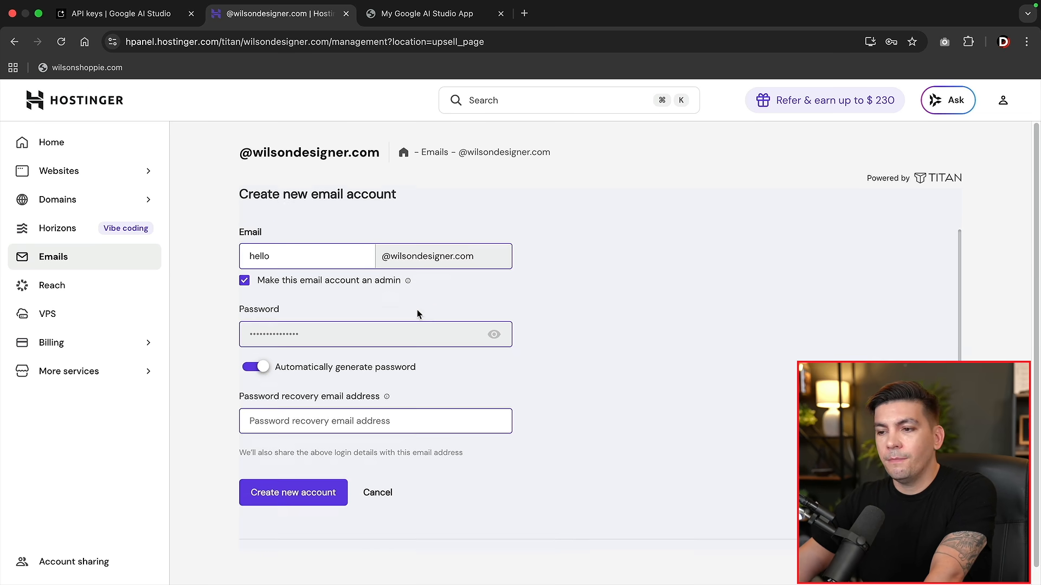
left_click(303, 495)
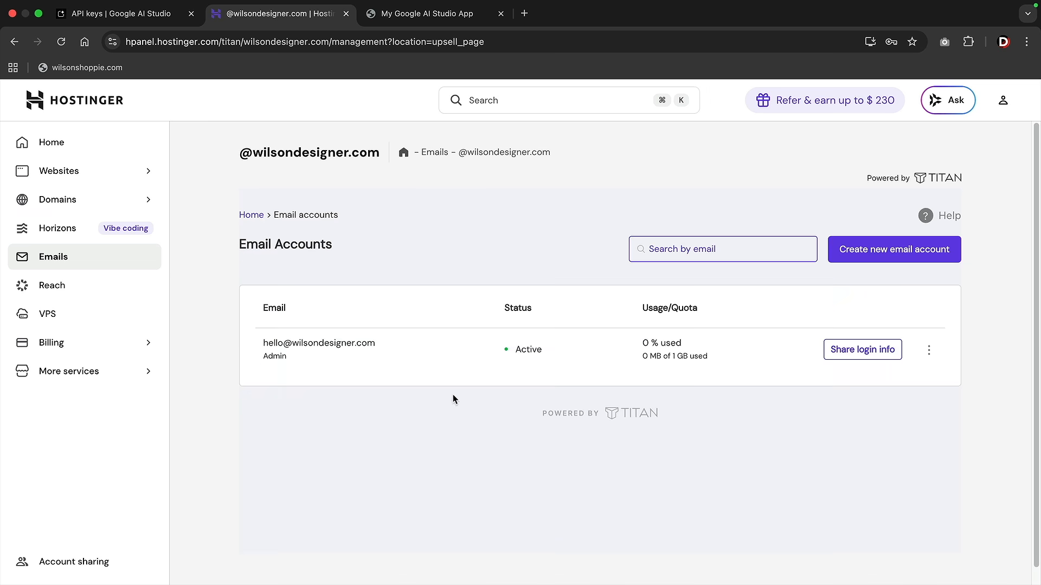
left_click(931, 352)
left_click(879, 376)
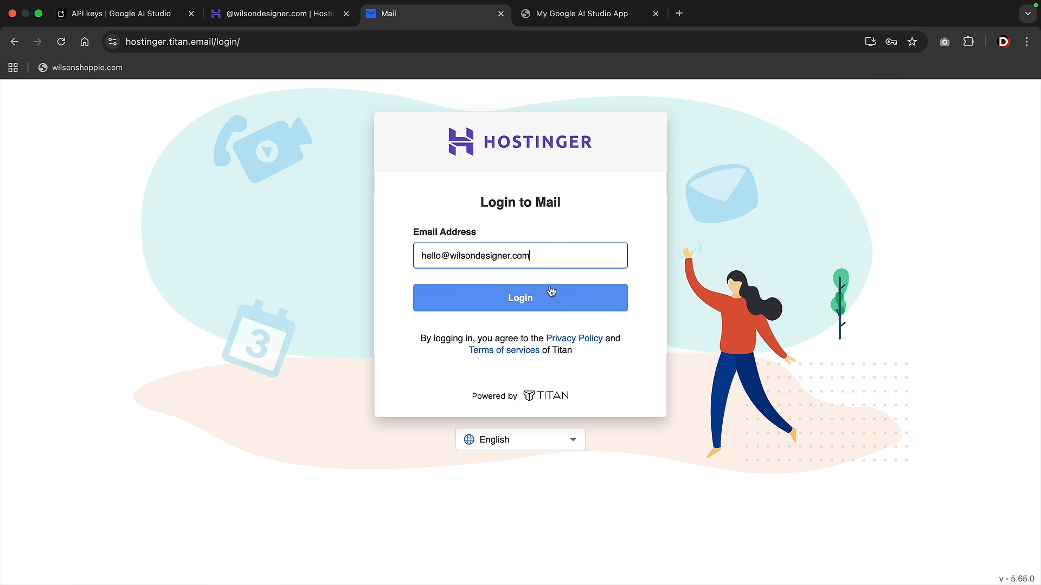
Log in to the new admin mailbox's Titan webmail
left_click(577, 296)
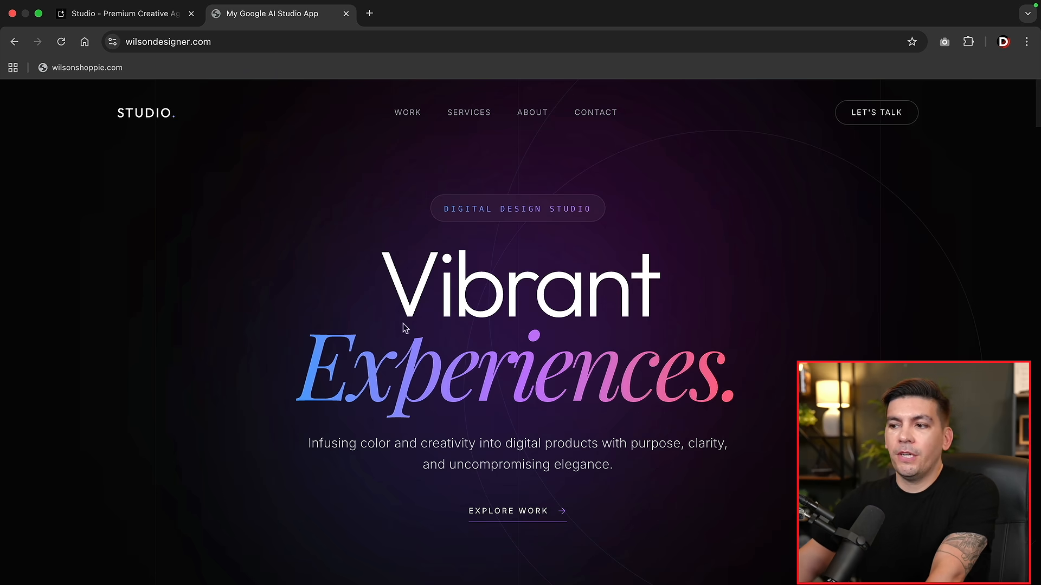
Compare the AI Studio app preview with the live wilsondesigner.com site, ending in the editor
left_click(140, 17)
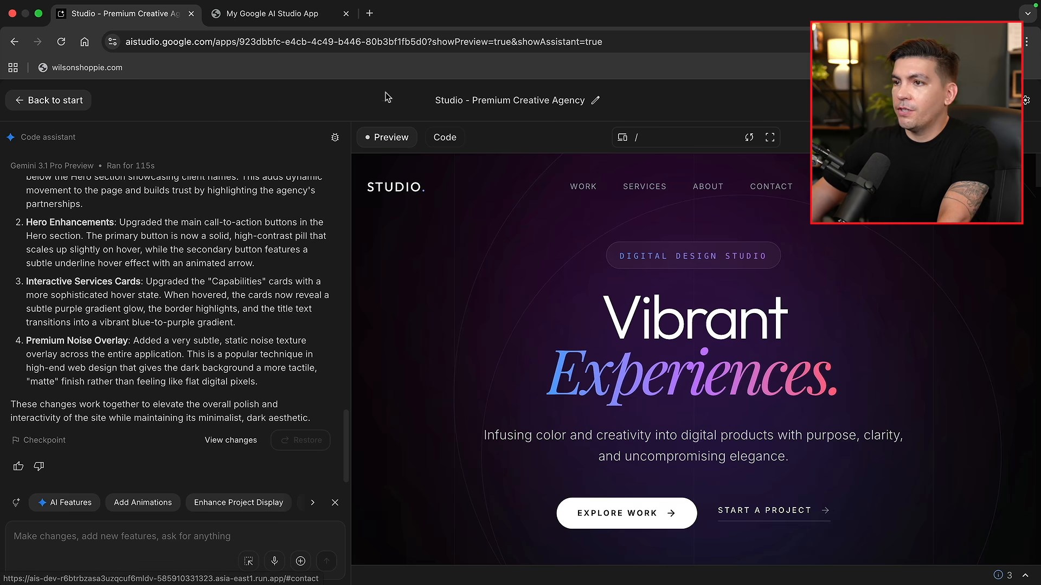
left_click(291, 16)
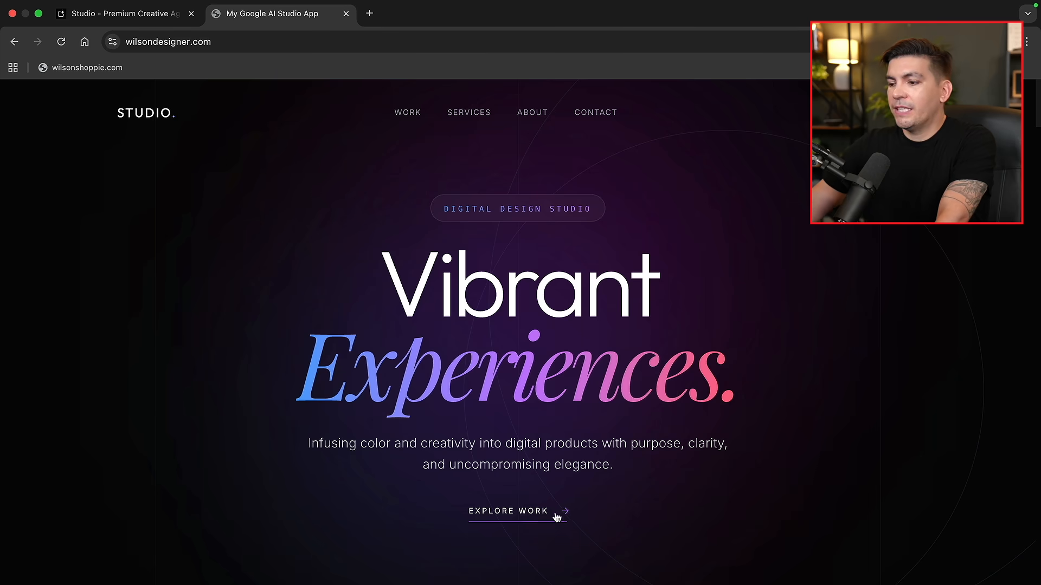
left_click(142, 16)
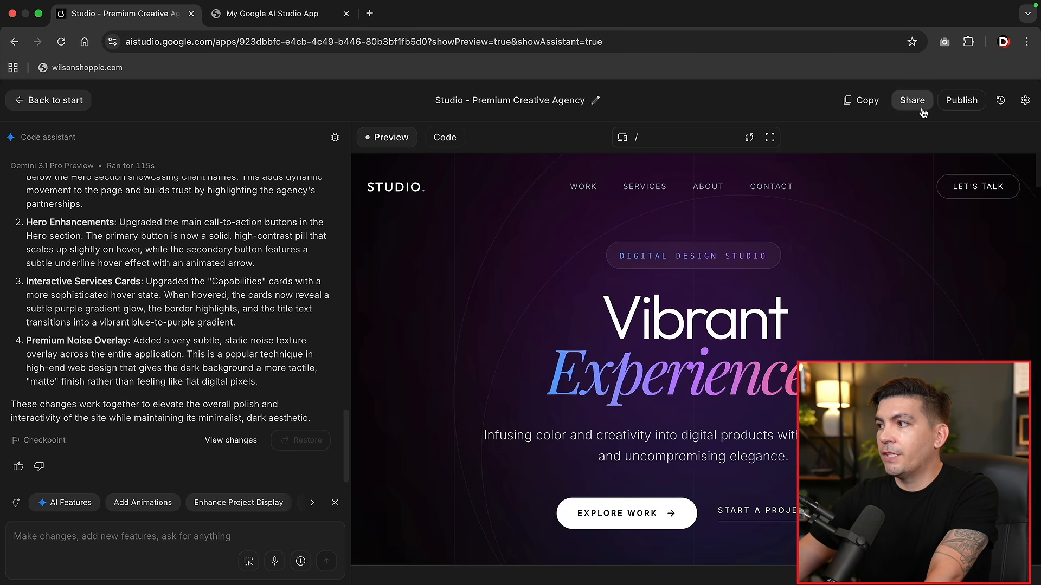
Stage and commit the src/App.tsx and src/index.css changes to the Vibrant-Ai-Website repository
left_click(957, 103)
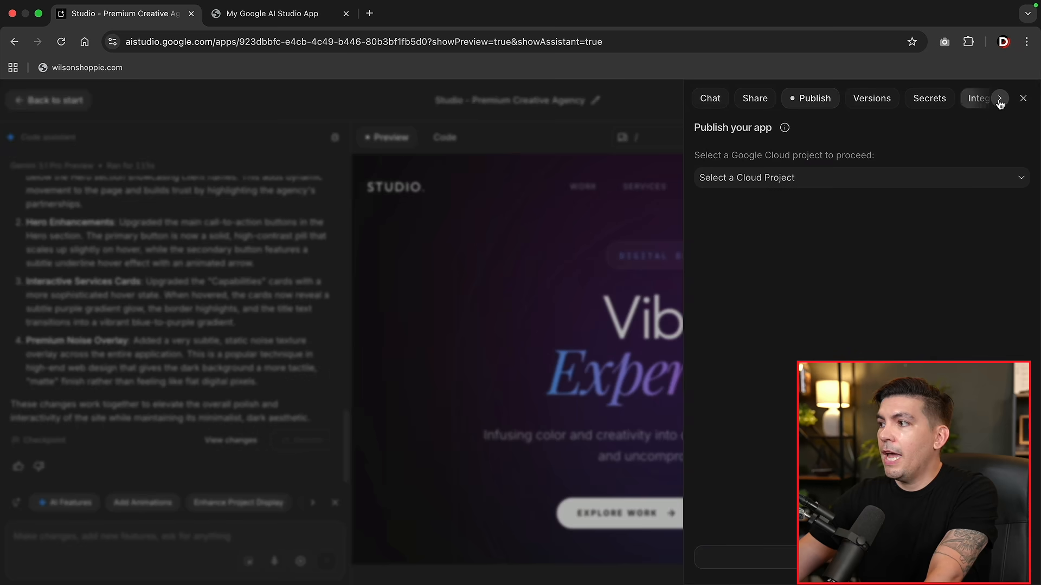
left_click(1004, 100)
left_click(985, 99)
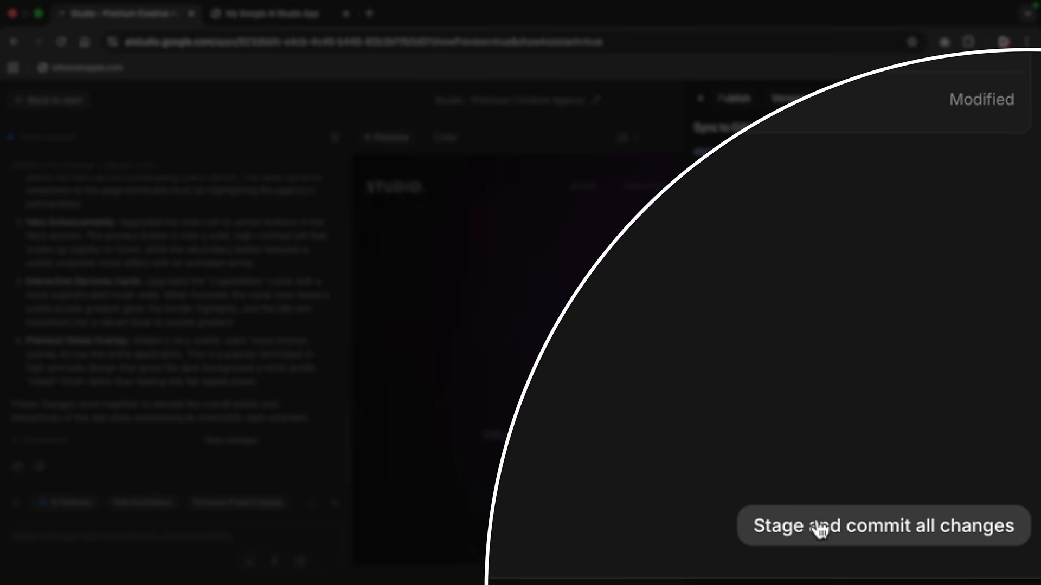
left_click(921, 559)
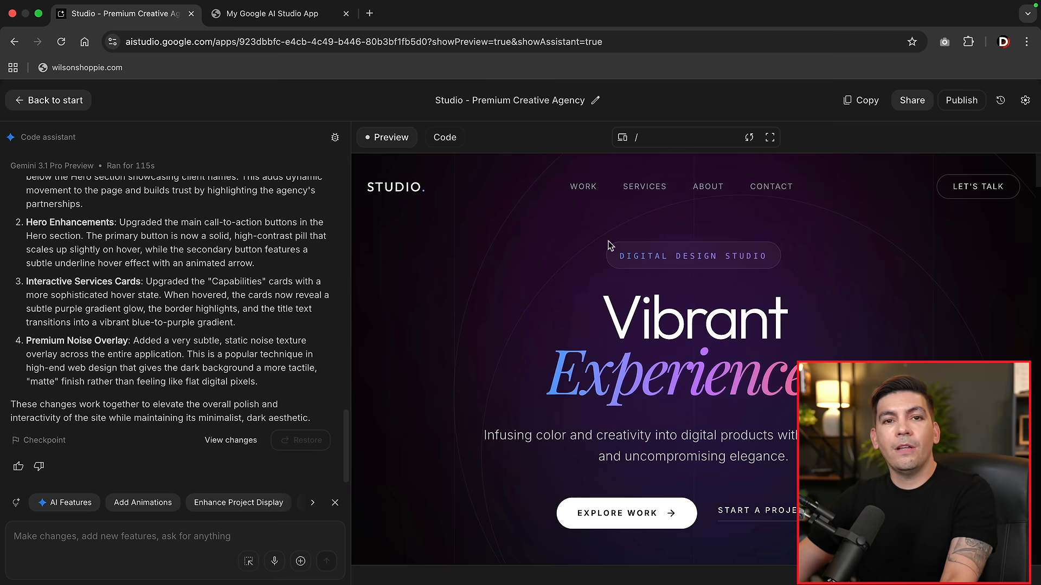
mouse_move(944, 5)
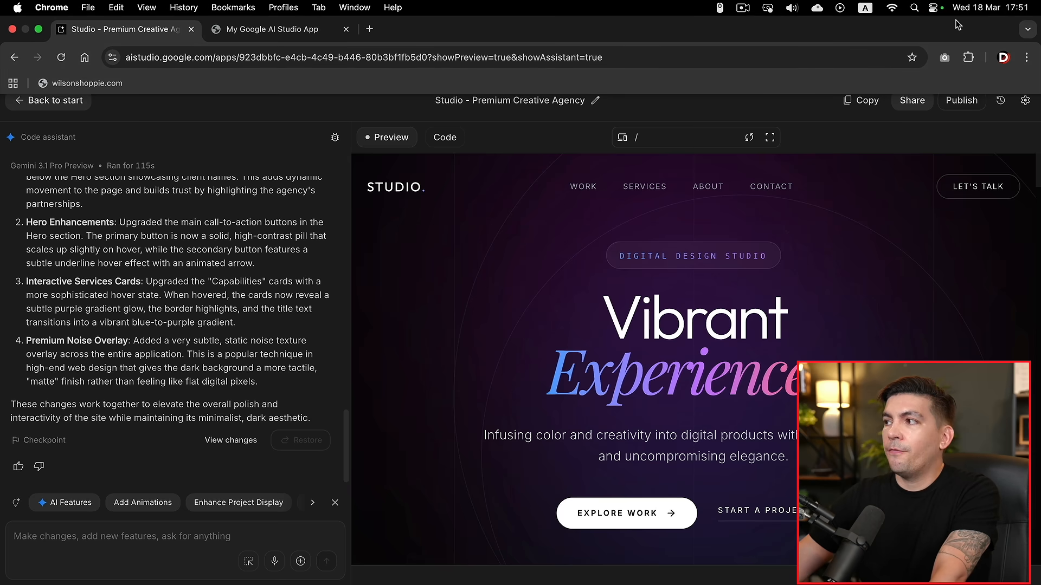
Return to the live wilsondesigner.com tab and reload it to fetch the update
left_click(286, 21)
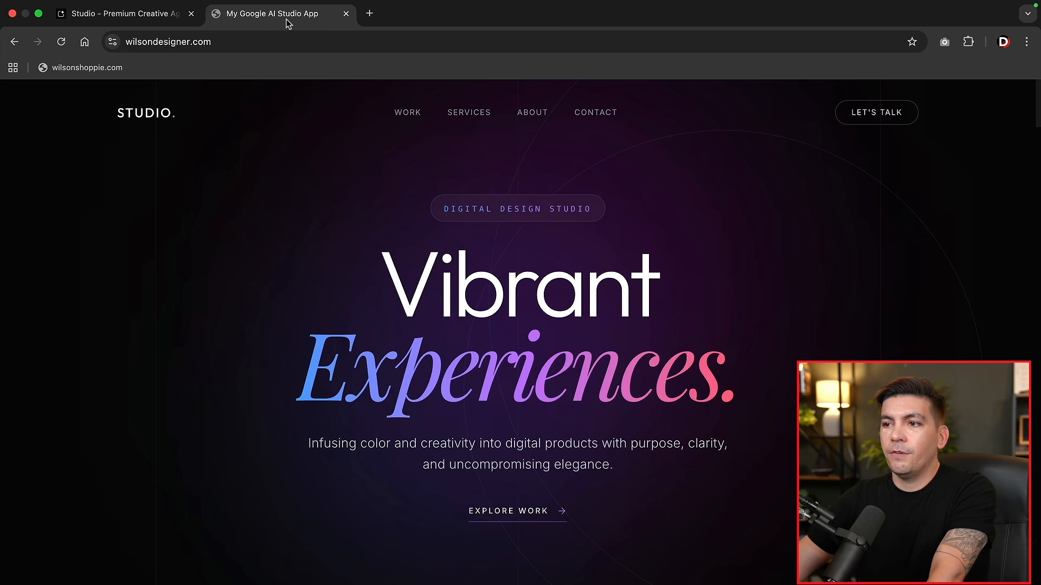
left_click(63, 45)
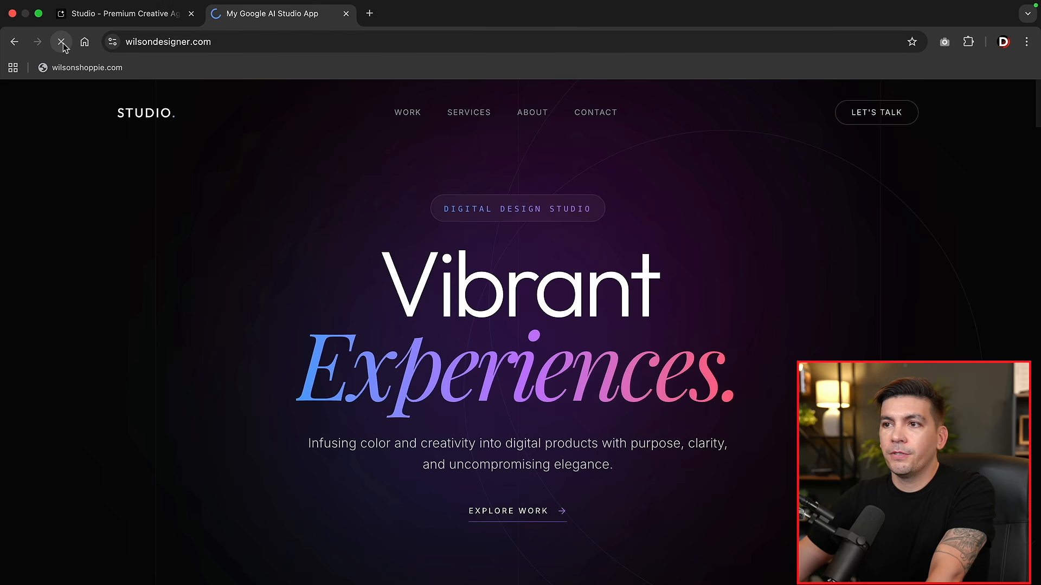